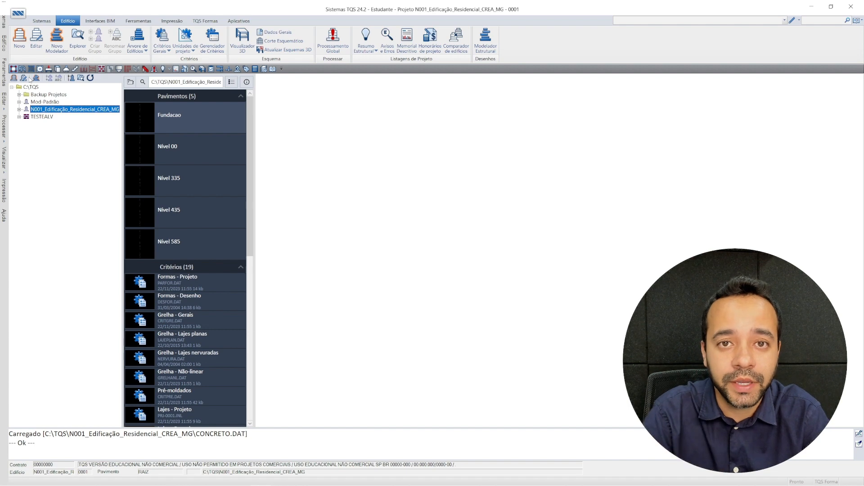
Open the building data of project N001_Edificação_Residencial_CREA_MG and display its wind load settings
{"action": "left_click", "coordinate": [211, 23]}
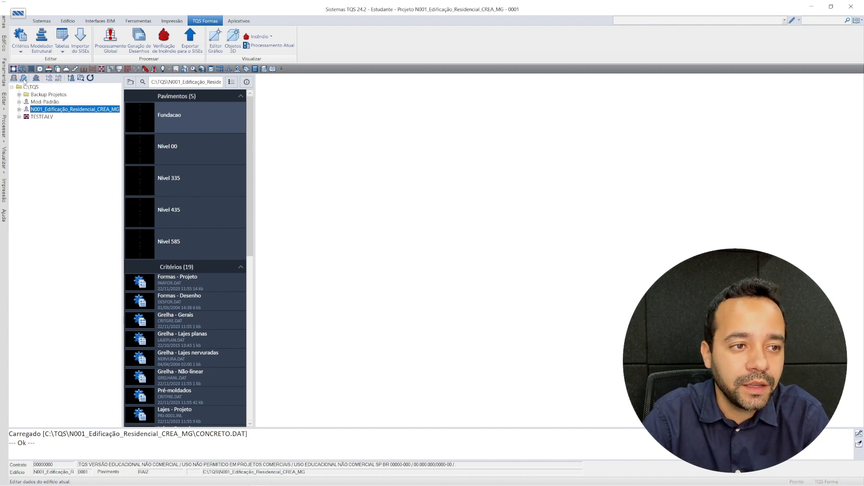
{"action": "left_click", "coordinate": [25, 79]}
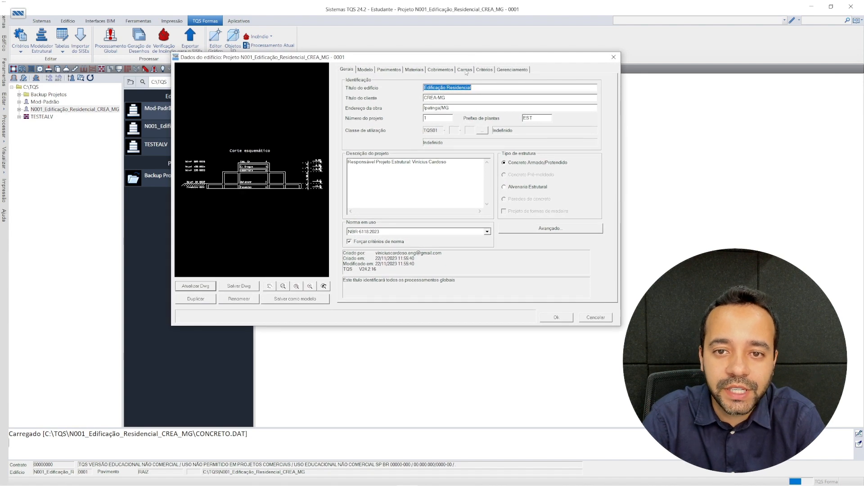
{"action": "left_click", "coordinate": [465, 69]}
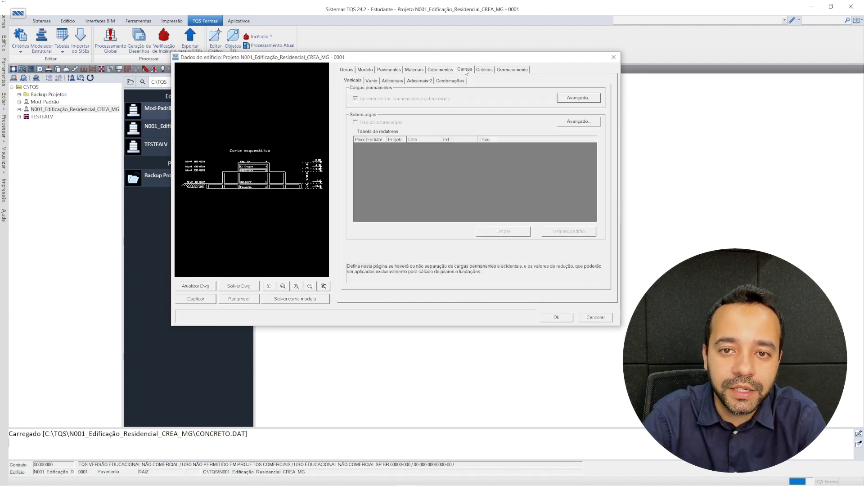
{"action": "left_click", "coordinate": [371, 81]}
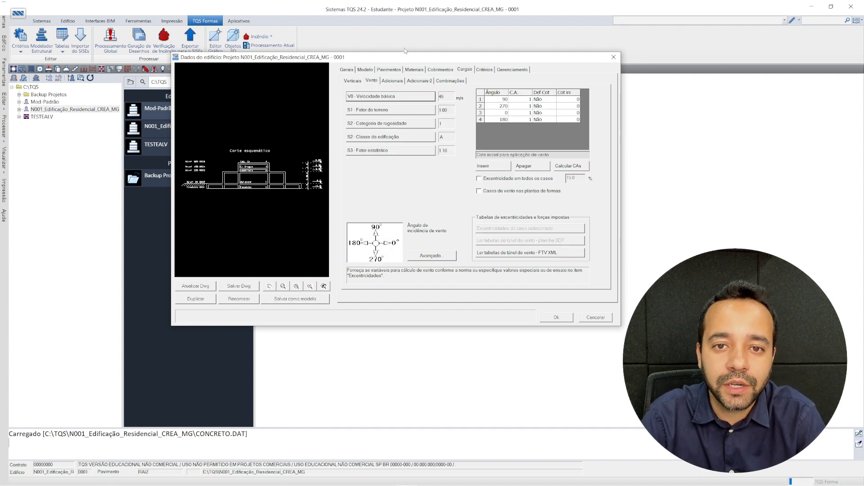
{"action": "mouse_move", "coordinate": [420, 59]}
{"action": "left_mouse_down"}
{"action": "mouse_move", "coordinate": [399, 55]}
{"action": "mouse_move", "coordinate": [410, 67]}
{"action": "left_mouse_up"}
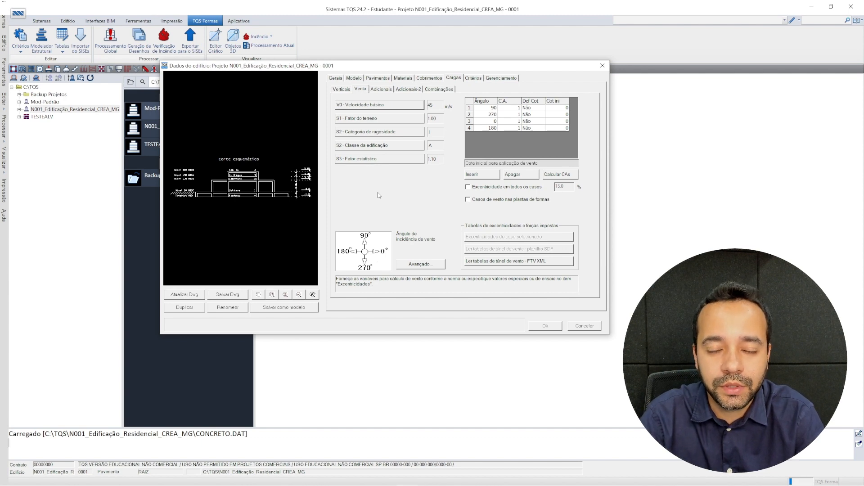
Set the basic wind velocity V0 to 30 m/s
{"action": "left_click", "coordinate": [368, 107]}
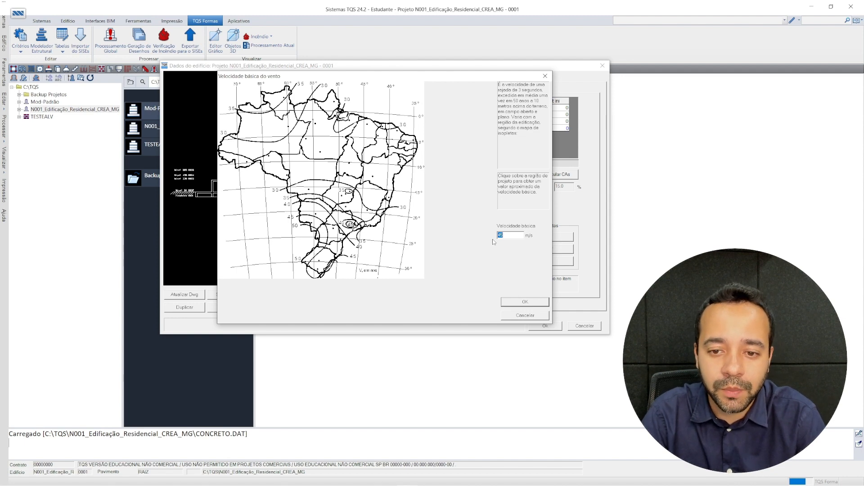
{"action": "type", "text": "30"}
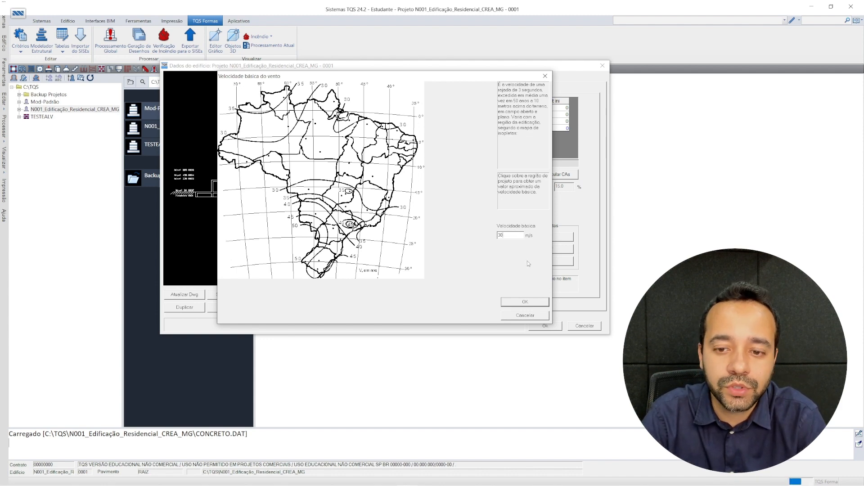
{"action": "left_click", "coordinate": [523, 303]}
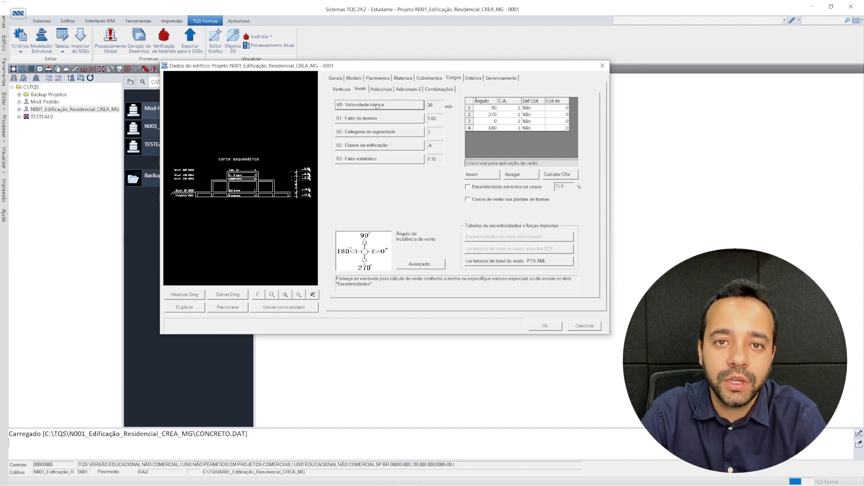
Open the S1 terrain factor for editing
{"action": "left_click", "coordinate": [381, 119]}
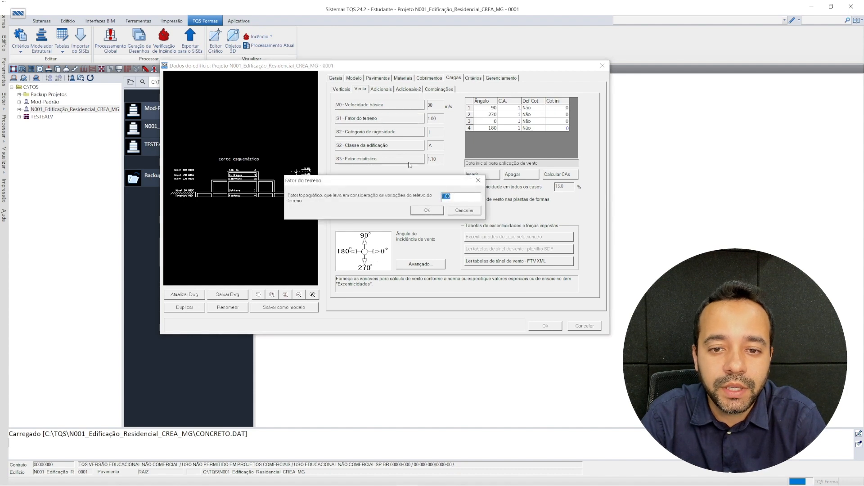
{"action": "left_click", "coordinate": [459, 198]}
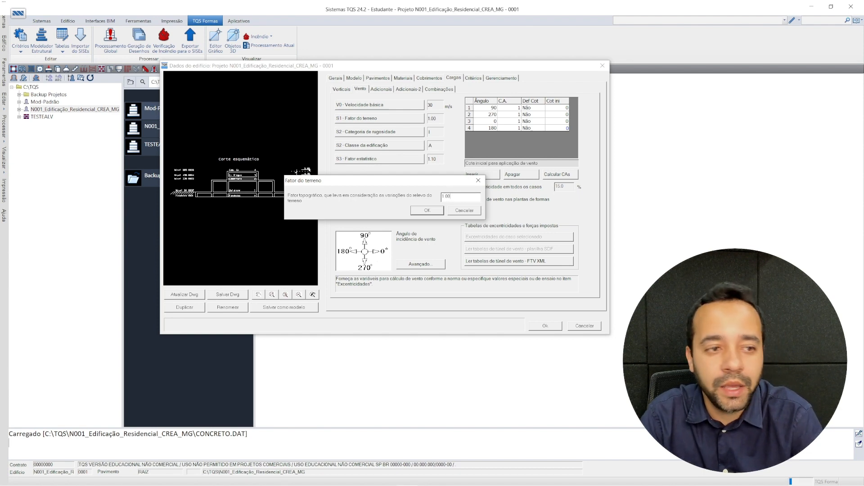
Switch to PROJETO DE ARQUITETURA.dwg in AutoCAD and examine the floor plan and sections BB and AA for the terrain relief
{"action": "key", "text": "alt+Tab"}
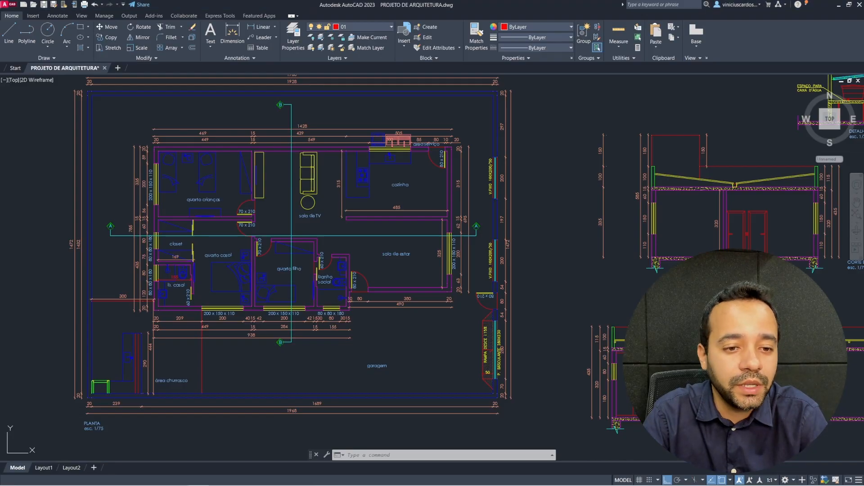
{"action": "scroll", "coordinate": [104, 272], "scroll_direction": "down", "scroll_amount": 8}
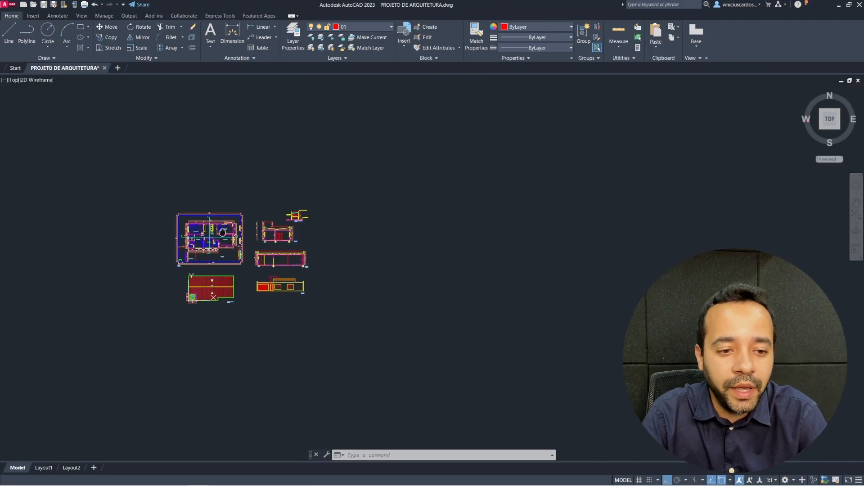
{"action": "scroll", "coordinate": [198, 293], "scroll_direction": "up", "scroll_amount": 4}
{"action": "scroll", "coordinate": [341, 198], "scroll_direction": "up", "scroll_amount": 6}
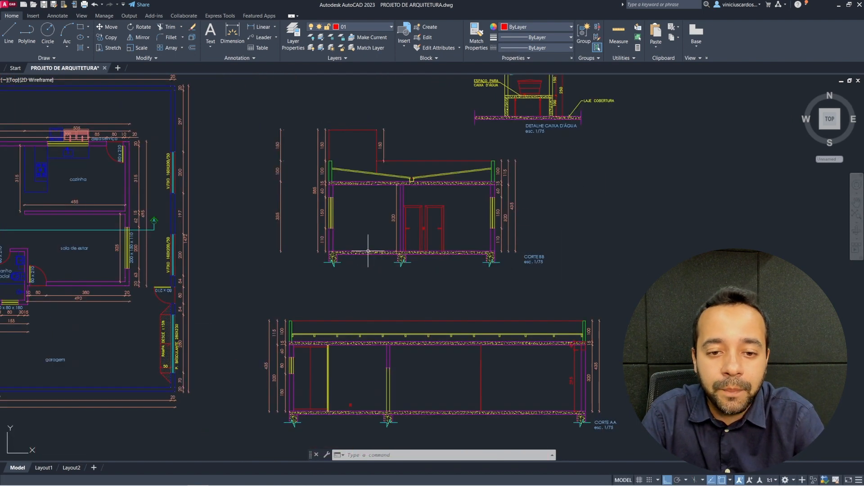
{"action": "scroll", "coordinate": [370, 251], "scroll_direction": "down", "scroll_amount": 3}
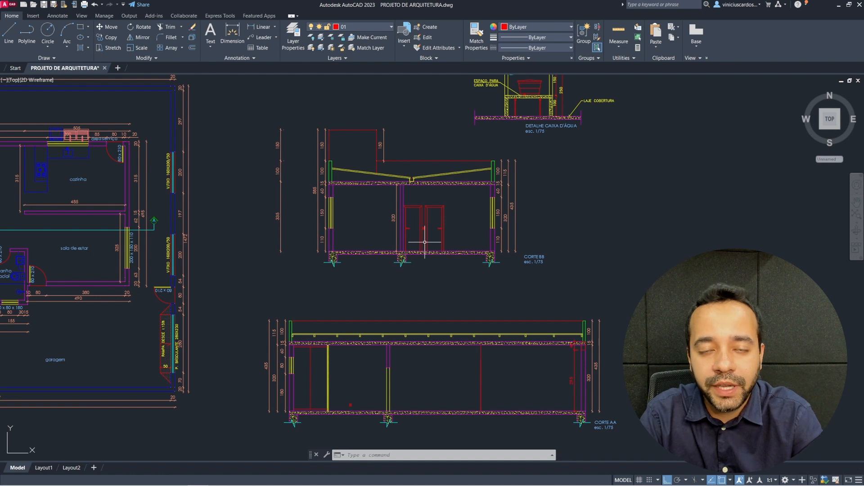
{"action": "scroll", "coordinate": [363, 257], "scroll_direction": "up", "scroll_amount": 2}
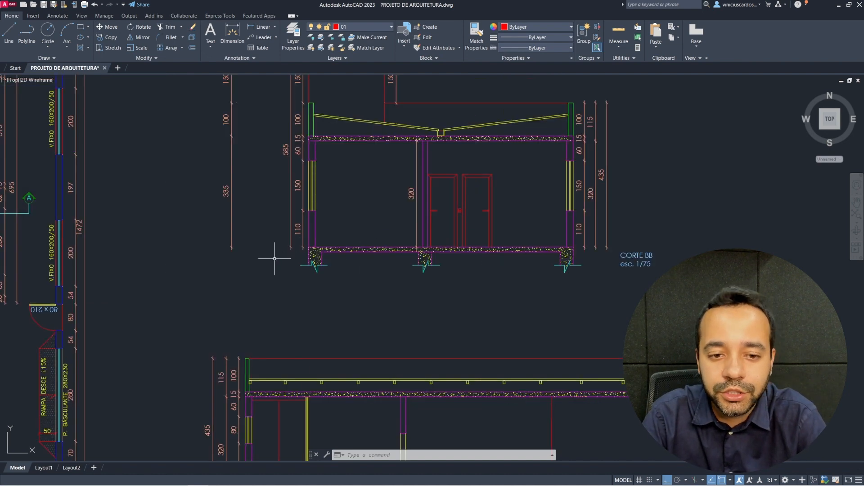
{"action": "scroll", "coordinate": [406, 235], "scroll_direction": "down", "scroll_amount": 3}
{"action": "scroll", "coordinate": [403, 241], "scroll_direction": "up", "scroll_amount": 2}
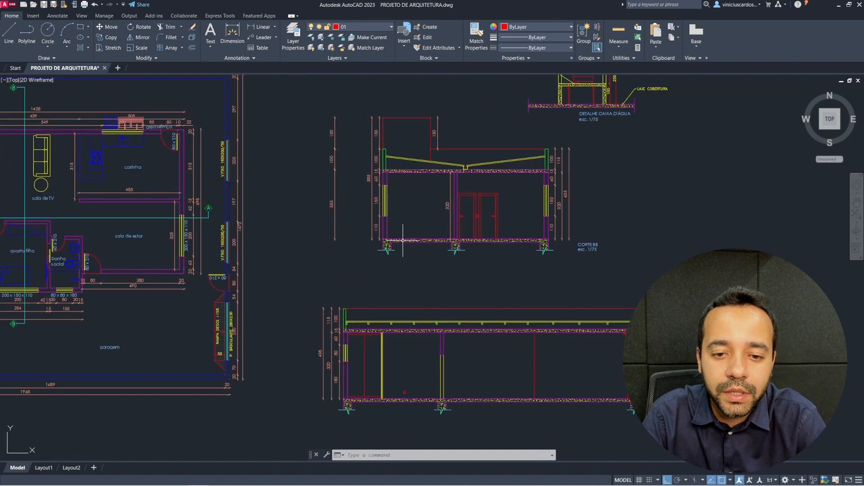
{"action": "scroll", "coordinate": [403, 241], "scroll_direction": "up", "scroll_amount": 2}
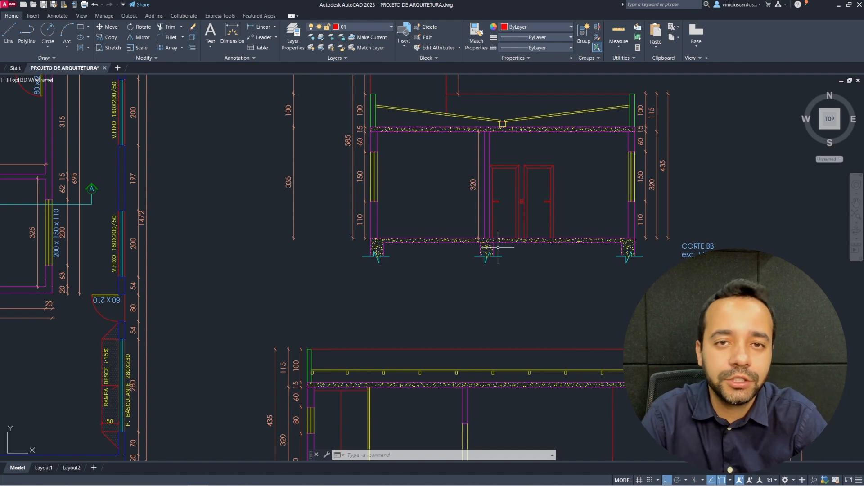
{"action": "scroll", "coordinate": [498, 248], "scroll_direction": "down", "scroll_amount": 6}
{"action": "scroll", "coordinate": [374, 210], "scroll_direction": "up", "scroll_amount": 2}
{"action": "scroll", "coordinate": [379, 209], "scroll_direction": "down", "scroll_amount": 2}
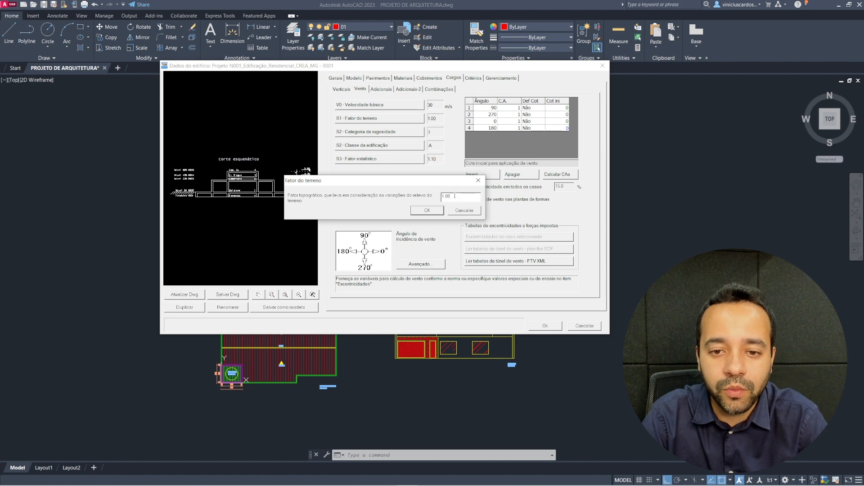
Return to the TQS wind settings, accept 1.00 as the S1 terrain factor and open the S2 roughness category options
{"action": "left_click", "coordinate": [432, 210]}
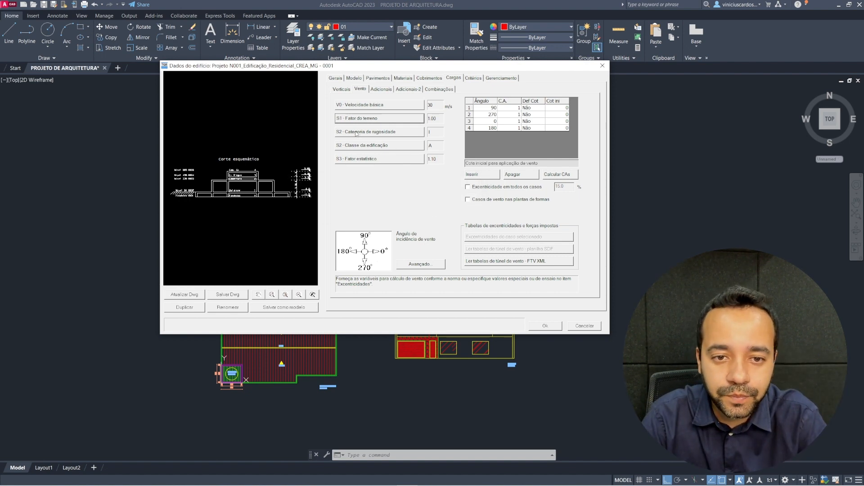
{"action": "left_click", "coordinate": [384, 132]}
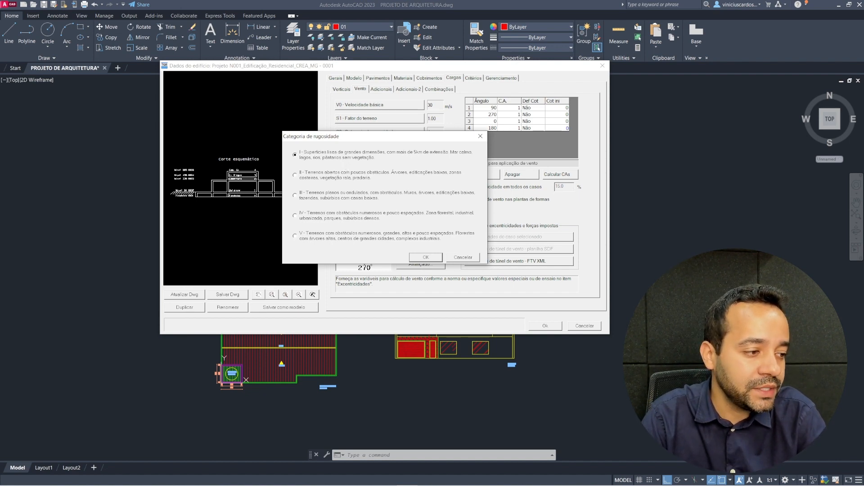
Switch to the NBR 6123-1988 PDF and examine the terrain roughness categories described in section 5.3.1
{"action": "key", "text": "alt+Tab"}
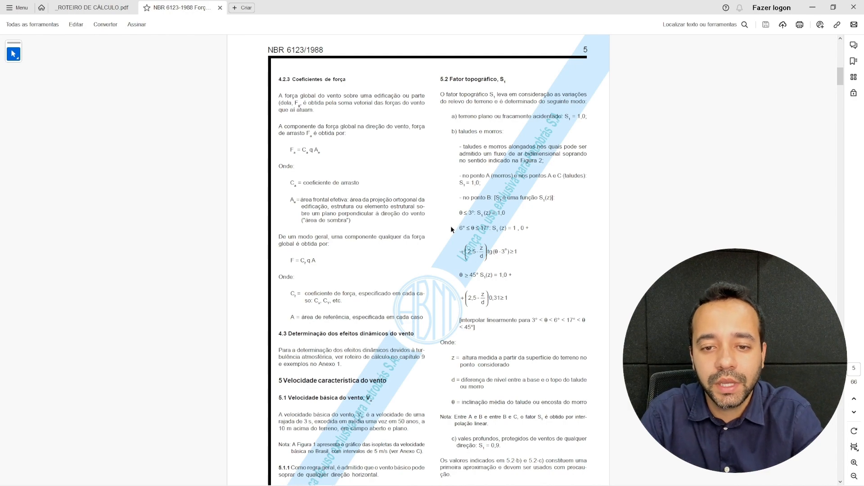
{"action": "scroll", "coordinate": [227, 358], "scroll_direction": "down", "scroll_amount": 10}
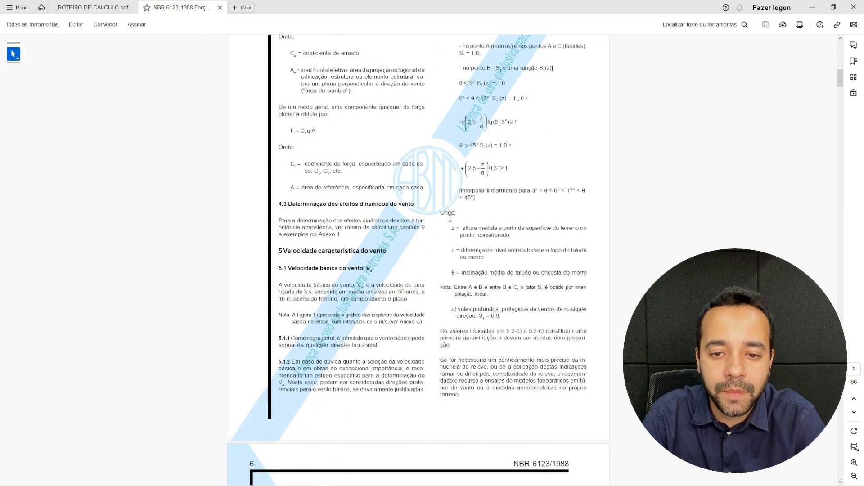
{"action": "scroll", "coordinate": [227, 359], "scroll_direction": "down", "scroll_amount": 4}
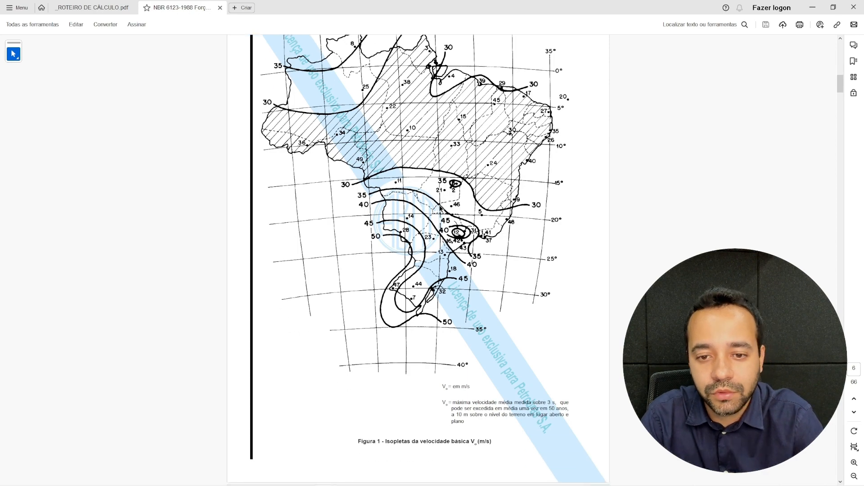
{"action": "scroll", "coordinate": [428, 204], "scroll_direction": "down", "scroll_amount": 12}
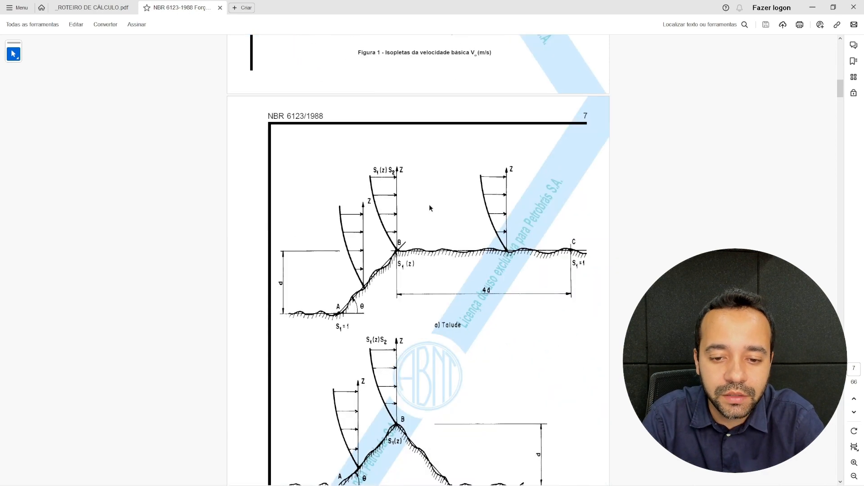
{"action": "scroll", "coordinate": [444, 201], "scroll_direction": "down", "scroll_amount": 10}
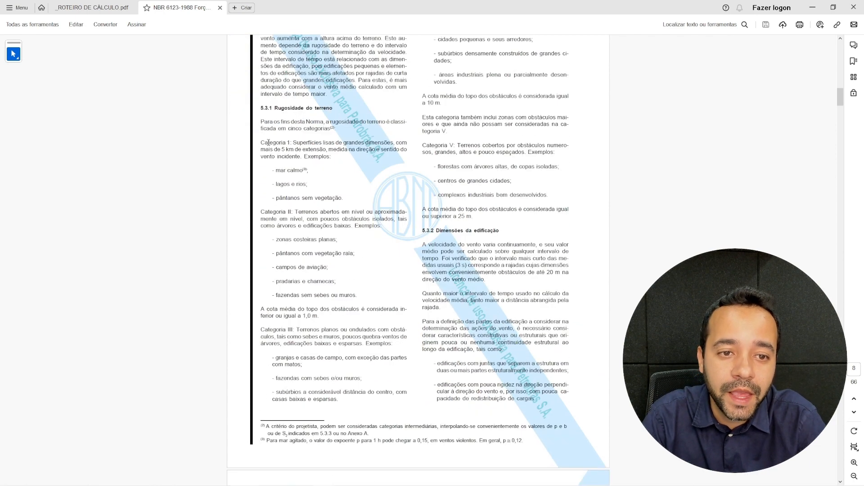
{"action": "left_click_drag", "start_coordinate": [262, 142], "coordinate": [330, 157]}
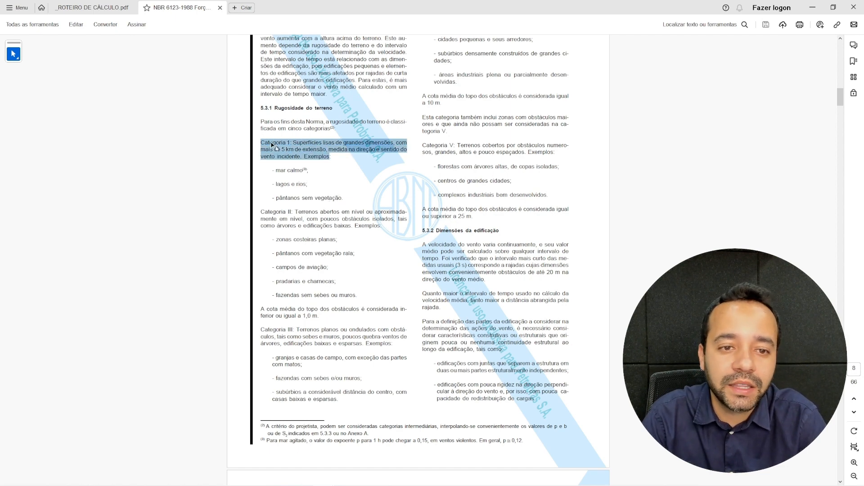
{"action": "scroll", "coordinate": [302, 204], "scroll_direction": "down", "scroll_amount": 1}
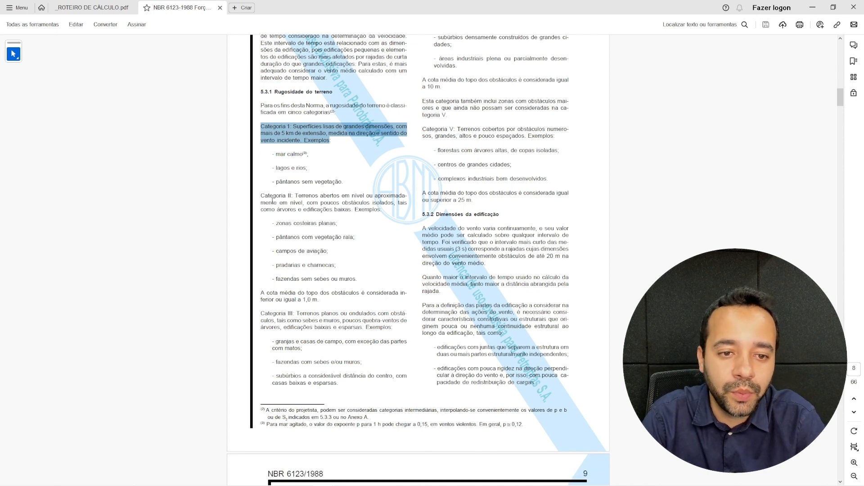
{"action": "left_click", "coordinate": [308, 200]}
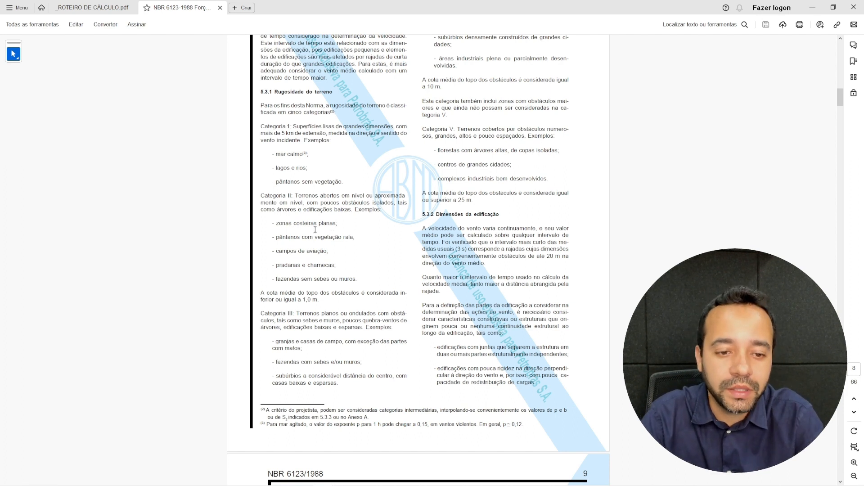
{"action": "left_click_drag", "start_coordinate": [262, 293], "coordinate": [318, 300]}
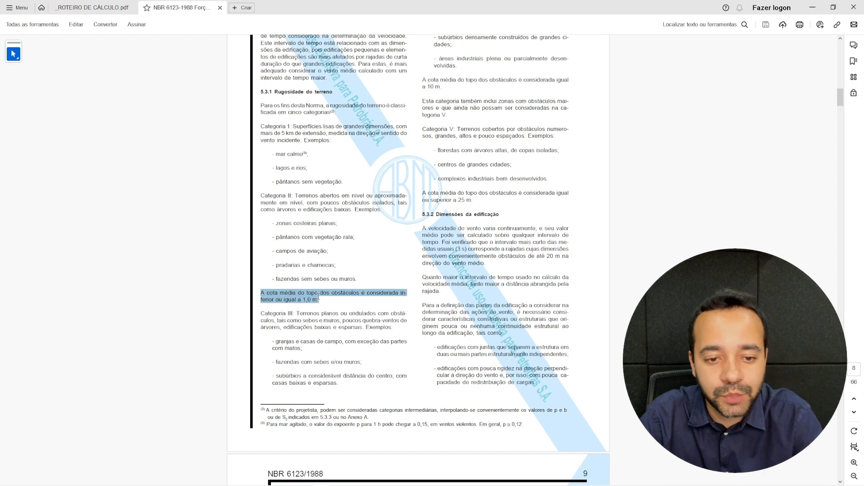
{"action": "left_click", "coordinate": [307, 295]}
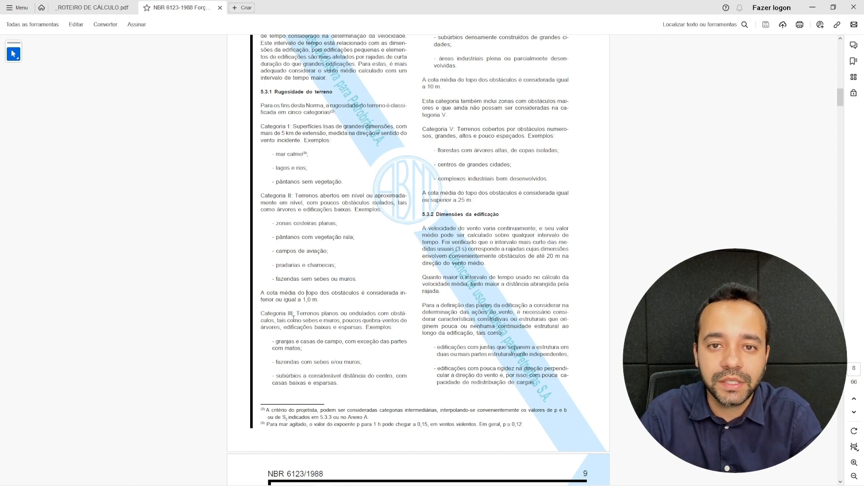
{"action": "scroll", "coordinate": [440, 188], "scroll_direction": "up", "scroll_amount": 3}
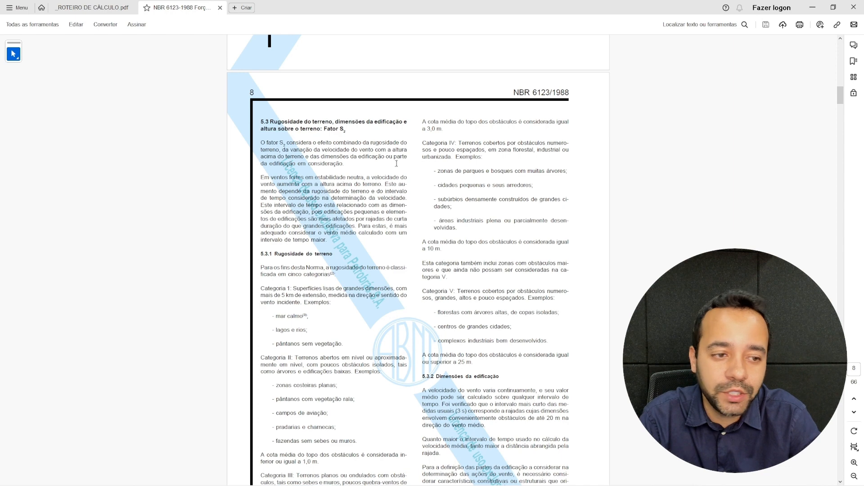
Return to TQS and set the S2 roughness category to IV, terrain with numerous closely spaced obstacles
{"action": "key", "text": "alt+Tab"}
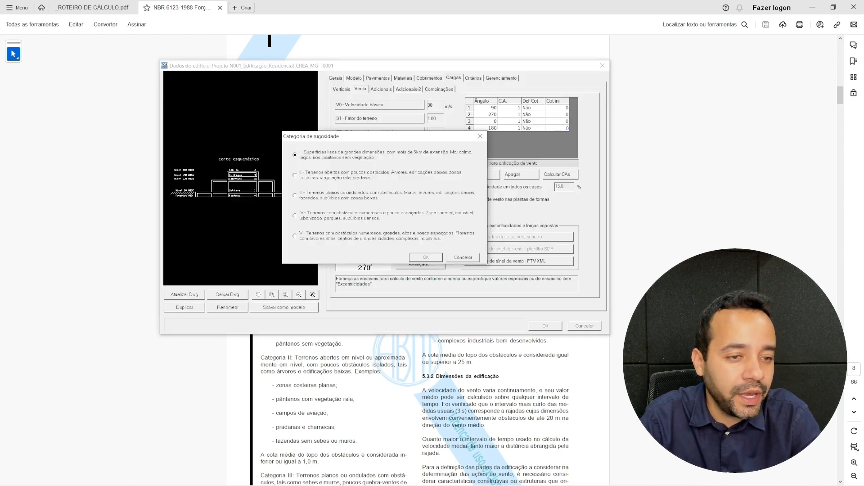
{"action": "left_click", "coordinate": [309, 219]}
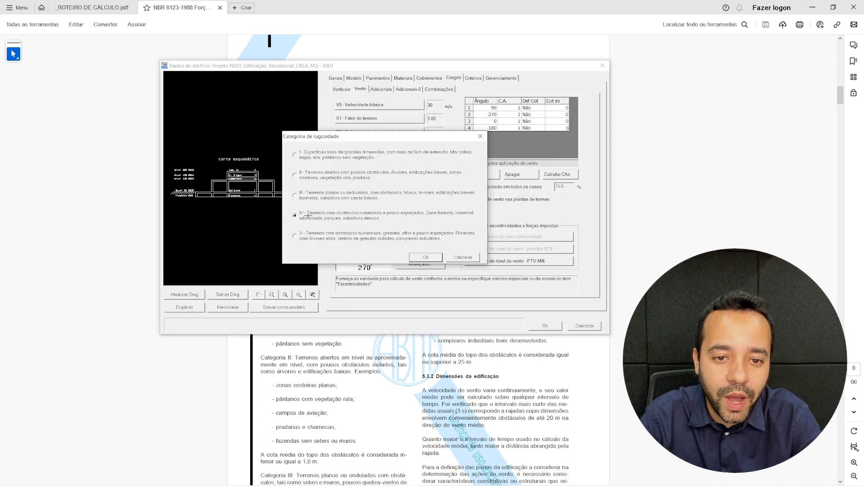
{"action": "left_click", "coordinate": [426, 258]}
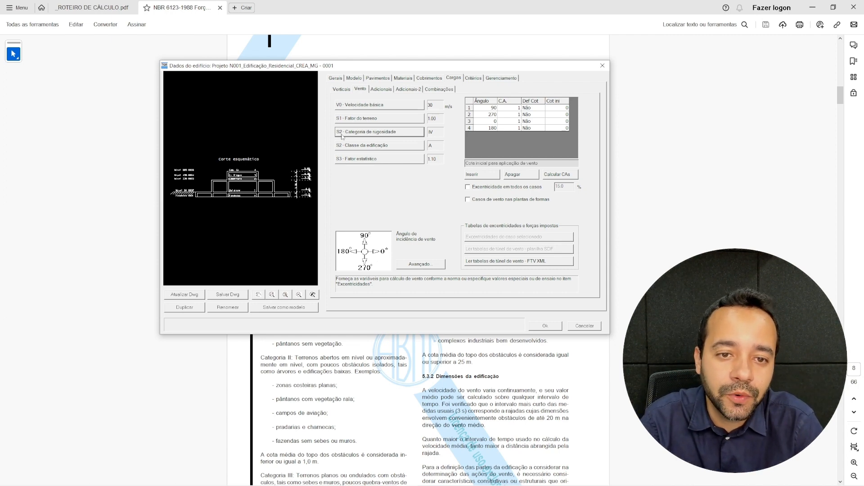
Open the S2 building class options, and read the definitions of classes A, B and C in section 5.3.2 of the NBR 6123-1988 PDF
{"action": "left_click", "coordinate": [358, 146]}
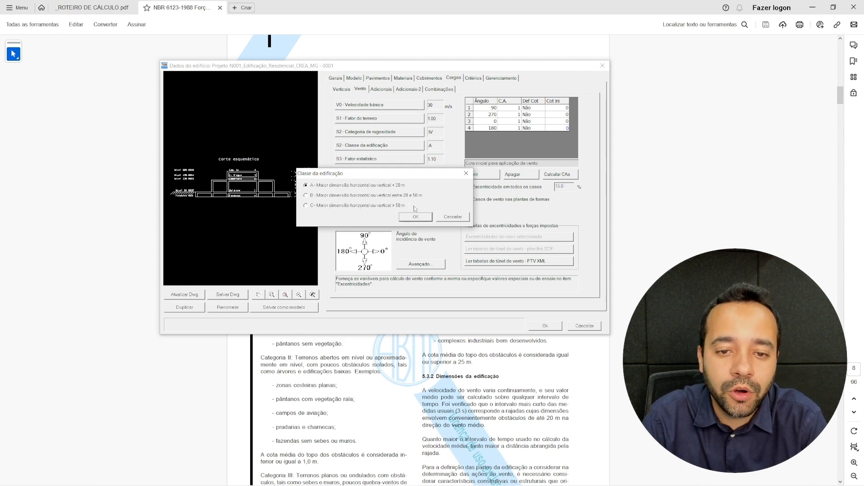
{"action": "left_click", "coordinate": [275, 371]}
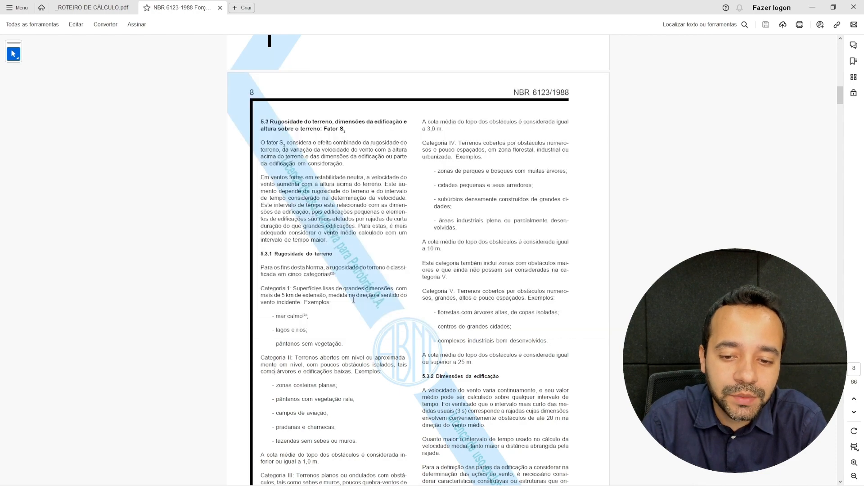
{"action": "scroll", "coordinate": [359, 253], "scroll_direction": "down", "scroll_amount": 5}
{"action": "scroll", "coordinate": [358, 253], "scroll_direction": "down", "scroll_amount": 6}
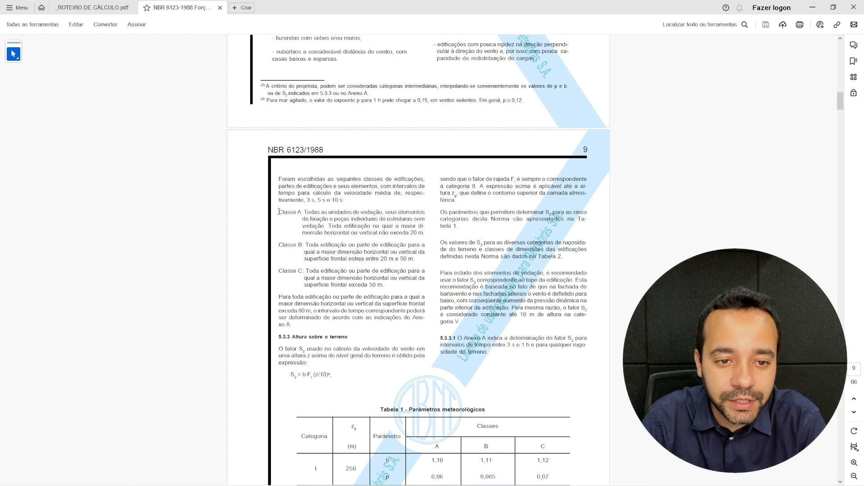
{"action": "left_click_drag", "start_coordinate": [279, 211], "coordinate": [320, 212]}
{"action": "left_click_drag", "start_coordinate": [279, 244], "coordinate": [347, 245]}
{"action": "left_click_drag", "start_coordinate": [279, 270], "coordinate": [311, 270]}
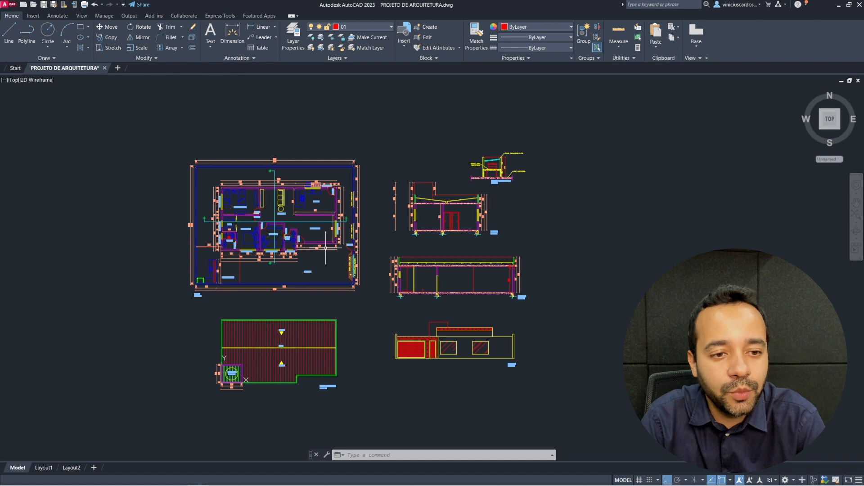
Switch to PROJETO DE ARQUITETURA.dwg in AutoCAD and examine the building's overall plan dimensions and its height in section BB
{"action": "scroll", "coordinate": [301, 208], "scroll_direction": "up", "scroll_amount": 4}
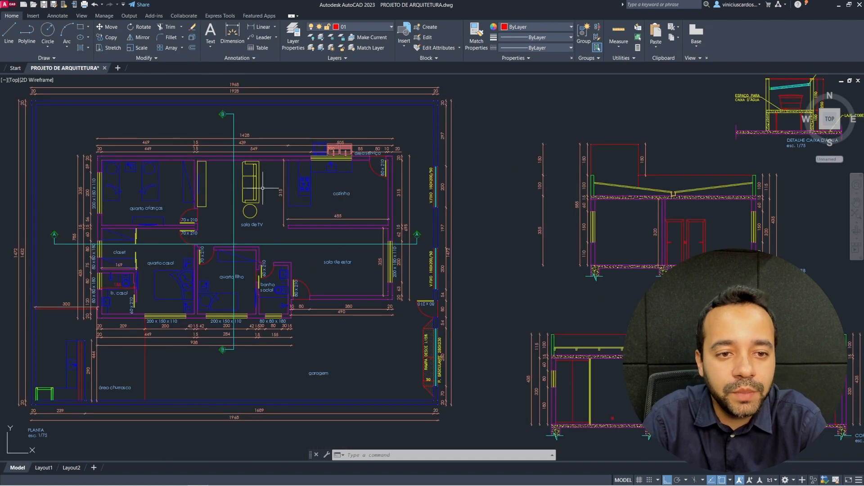
{"action": "scroll", "coordinate": [72, 158], "scroll_direction": "up", "scroll_amount": 3}
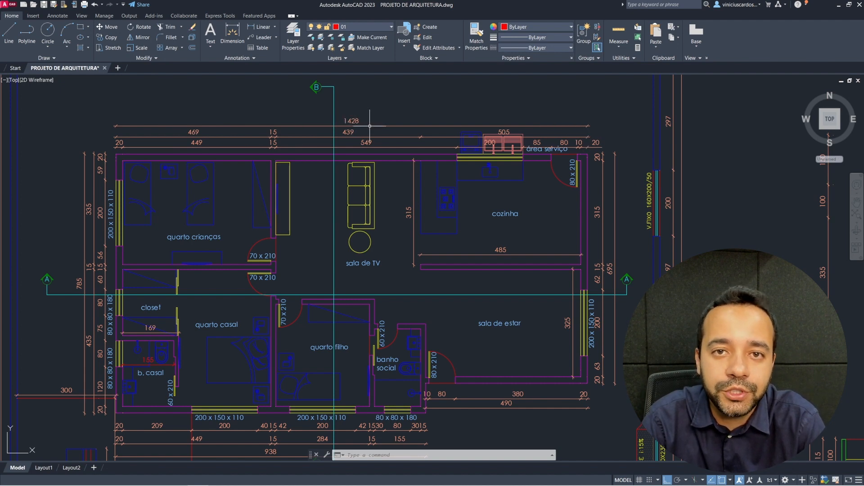
{"action": "scroll", "coordinate": [121, 166], "scroll_direction": "down", "scroll_amount": 5}
{"action": "scroll", "coordinate": [121, 261], "scroll_direction": "up", "scroll_amount": 2}
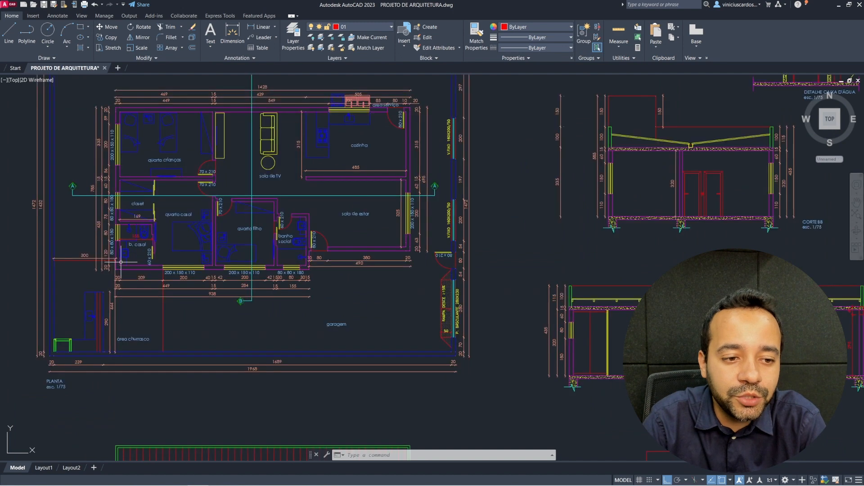
{"action": "scroll", "coordinate": [106, 202], "scroll_direction": "up", "scroll_amount": 2}
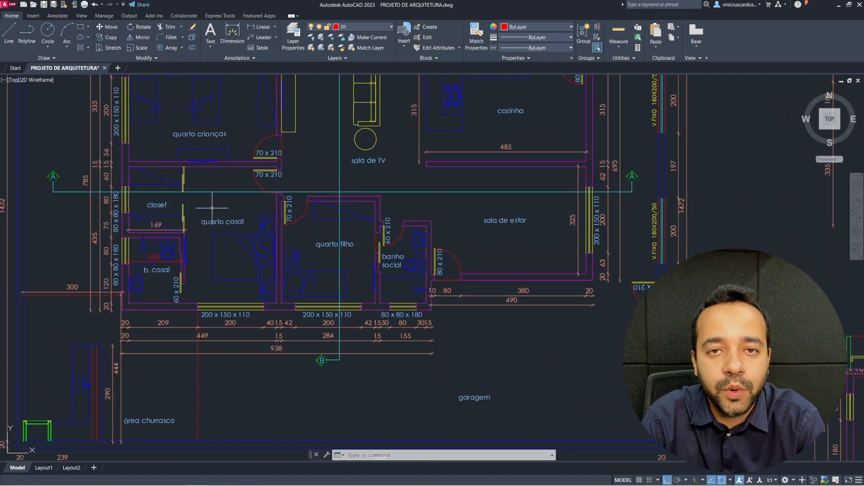
{"action": "scroll", "coordinate": [231, 201], "scroll_direction": "down", "scroll_amount": 4}
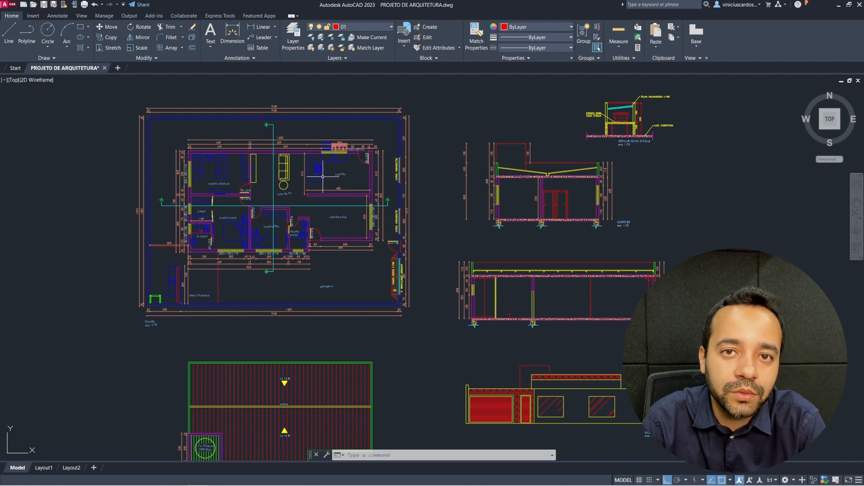
{"action": "mouse_move", "coordinate": [323, 177]}
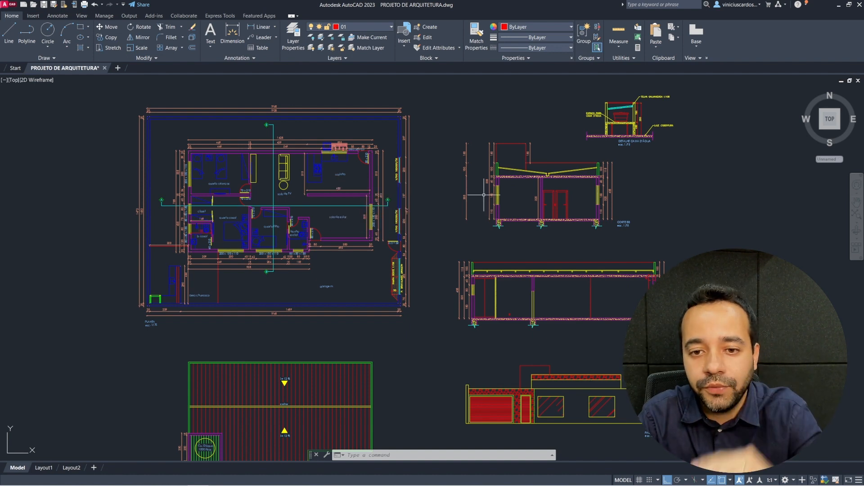
{"action": "scroll", "coordinate": [484, 195], "scroll_direction": "up", "scroll_amount": 4}
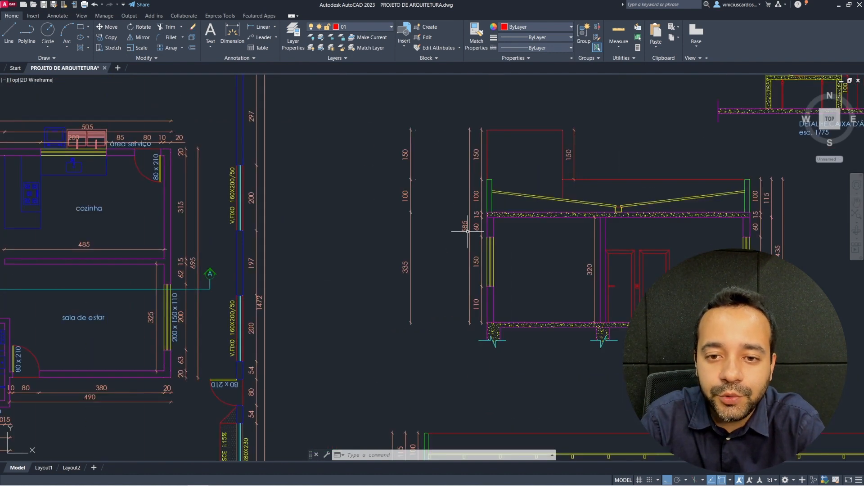
{"action": "scroll", "coordinate": [467, 232], "scroll_direction": "down", "scroll_amount": 4}
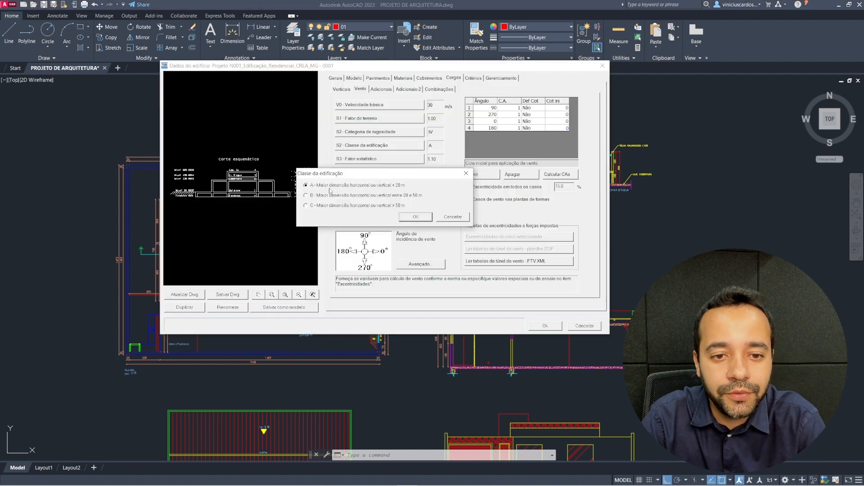
Return to TQS, accept S2 building class A and set the S3 statistical factor to 1.00 for buildings in general
{"action": "left_click", "coordinate": [422, 217]}
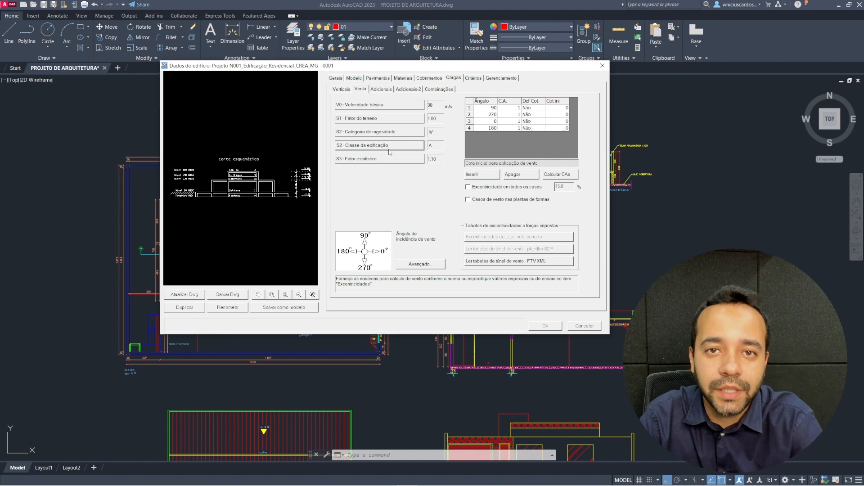
{"action": "left_click", "coordinate": [358, 162]}
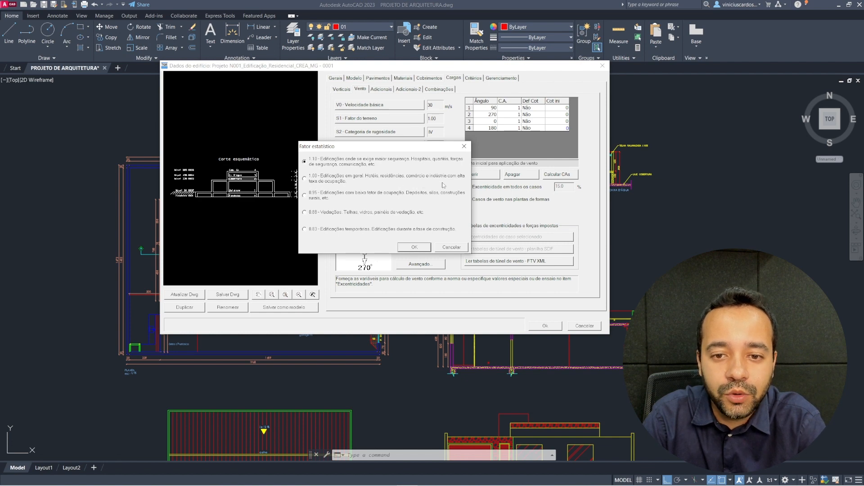
{"action": "left_click", "coordinate": [304, 179]}
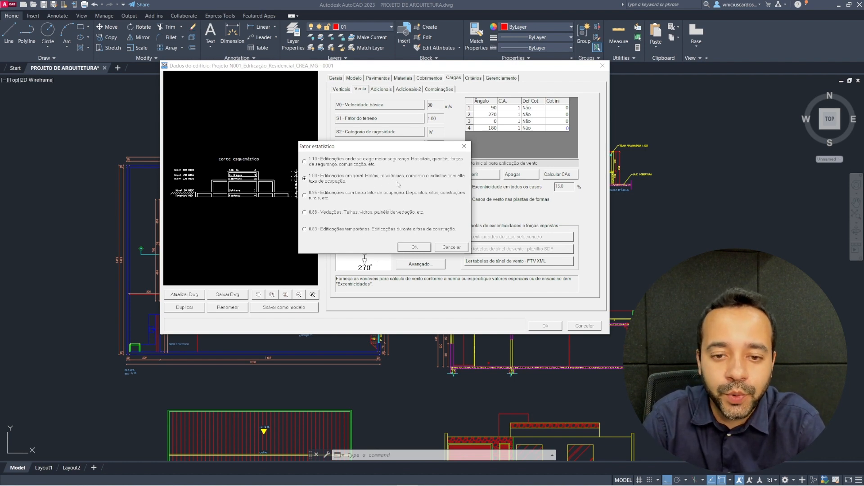
{"action": "left_click", "coordinate": [412, 247]}
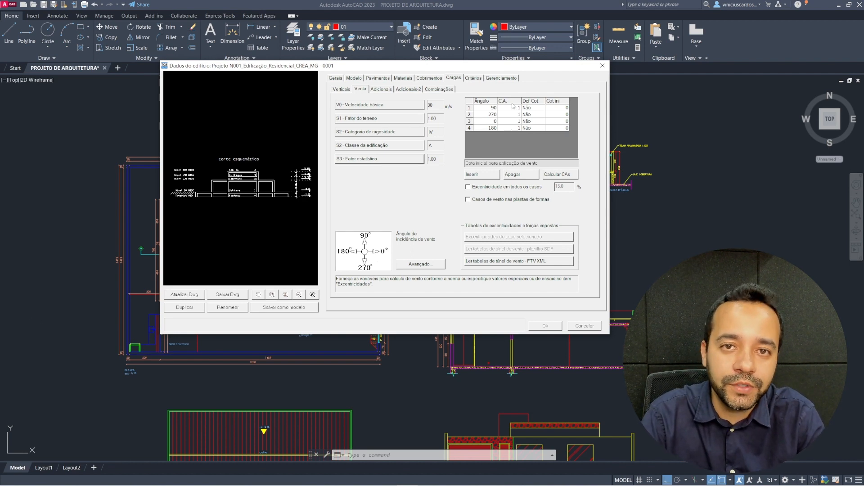
View the drag coefficient (CA) calculator and its NBR 6123 low-turbulence abacus, and close both without calculating
{"action": "left_click", "coordinate": [564, 177]}
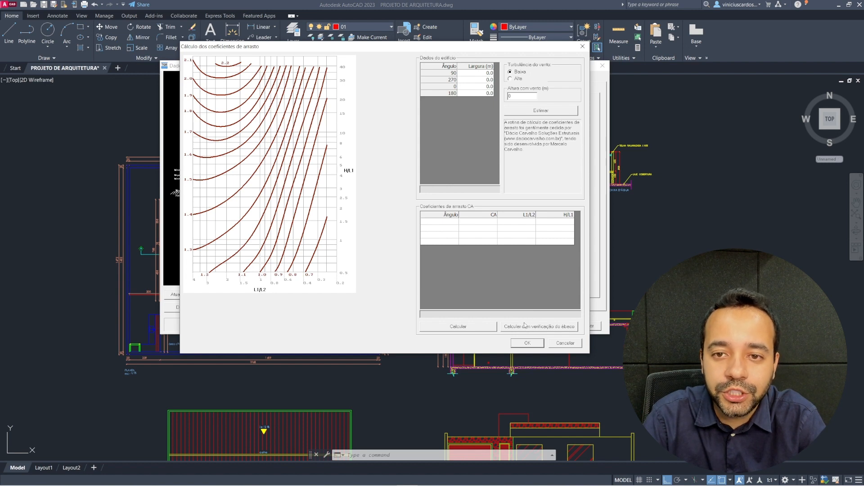
{"action": "left_click", "coordinate": [563, 329]}
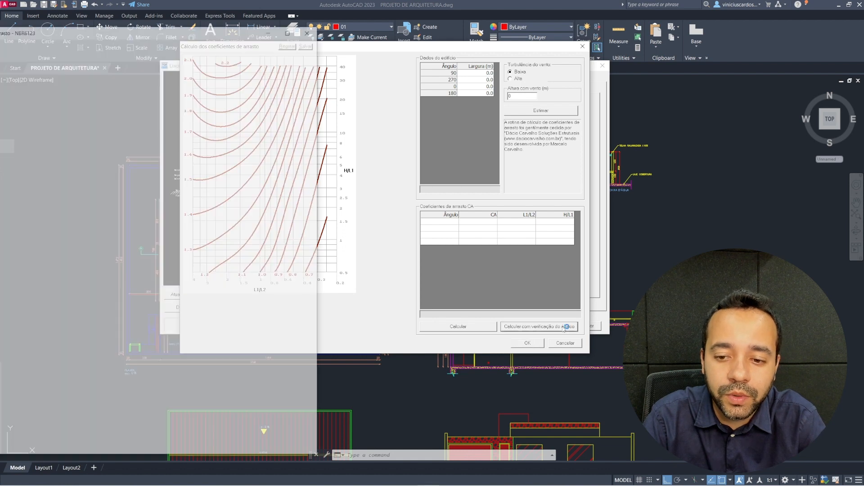
{"action": "left_click_drag", "start_coordinate": [201, 34], "coordinate": [506, 29]}
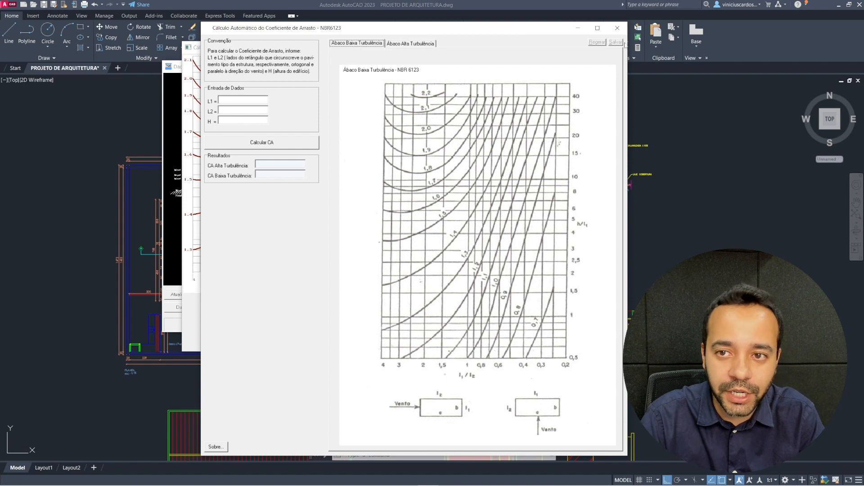
{"action": "left_click", "coordinate": [617, 28]}
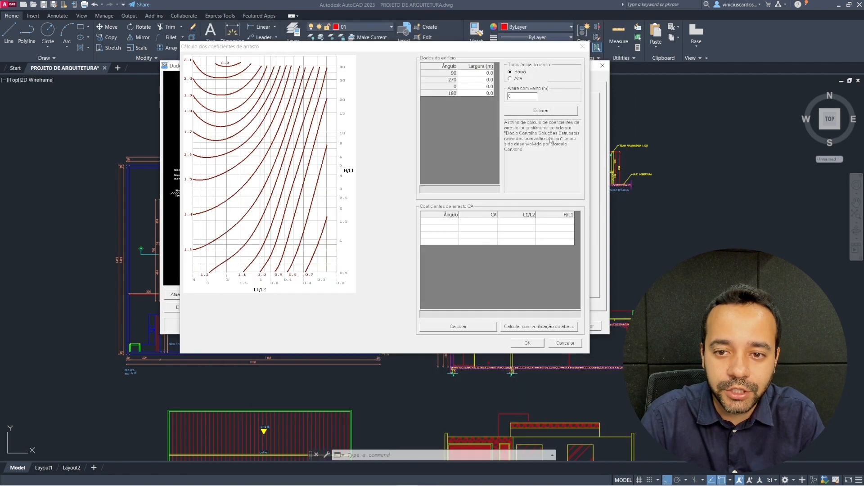
{"action": "left_click", "coordinate": [584, 47]}
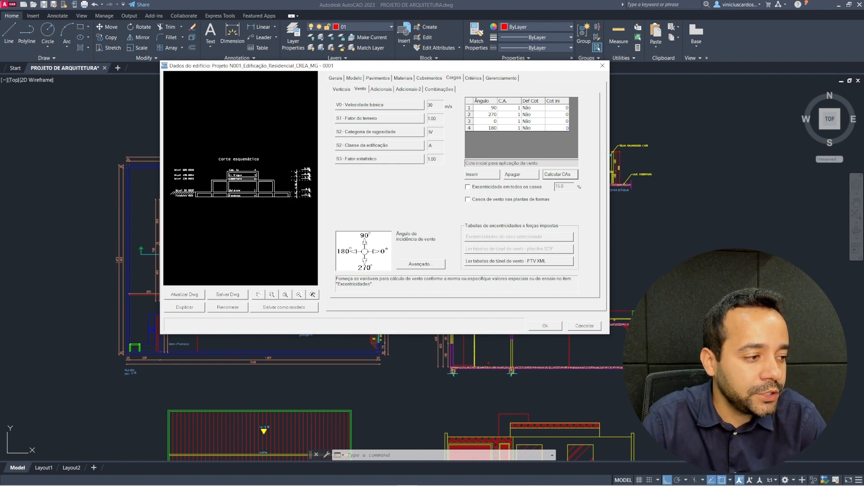
Switch to the _ROTEIRO DE CÁLCULO PDF and examine the drag force formula and the Ca tables for wind at 0° and 90°
{"action": "key", "text": "alt+Tab"}
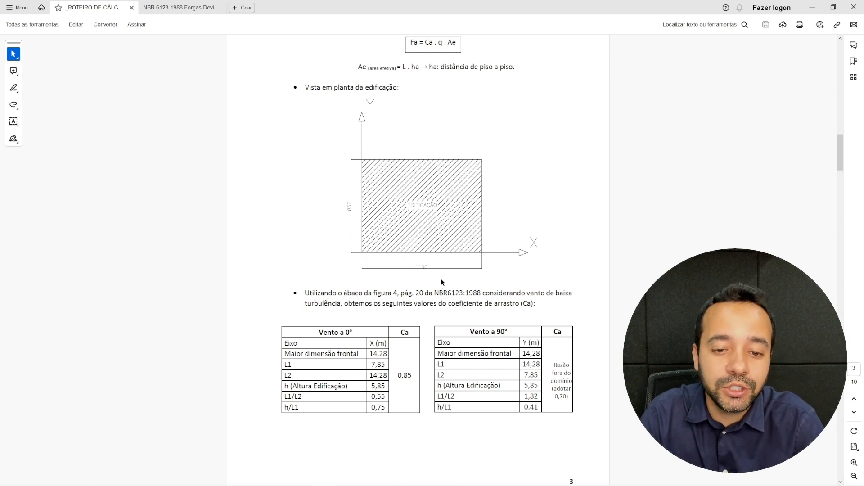
{"action": "scroll", "coordinate": [442, 278], "scroll_direction": "up", "scroll_amount": 3}
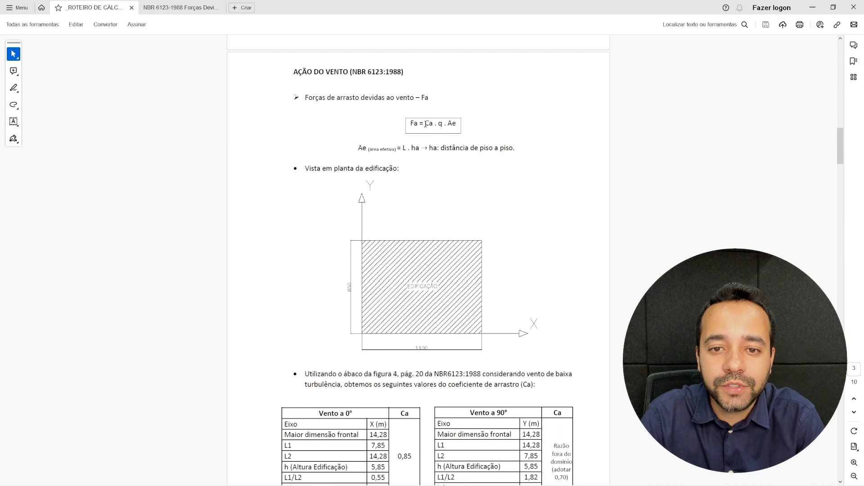
{"action": "left_click_drag", "start_coordinate": [424, 126], "coordinate": [433, 126]}
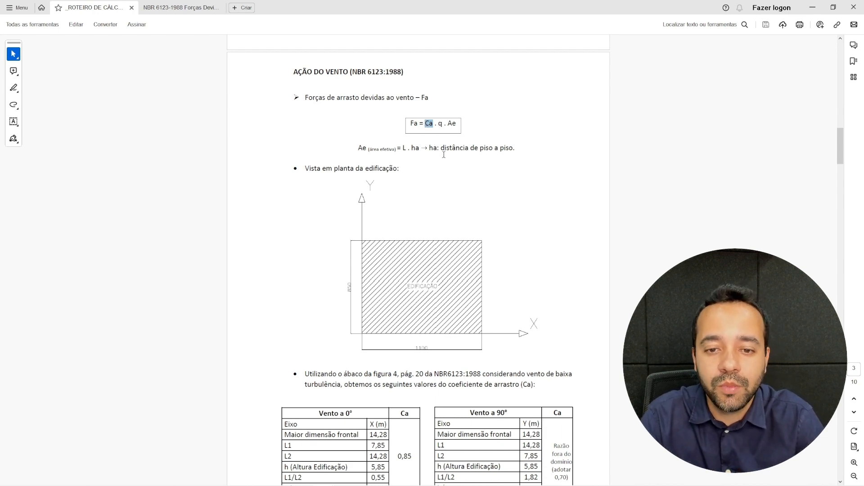
{"action": "scroll", "coordinate": [444, 156], "scroll_direction": "down", "scroll_amount": 1}
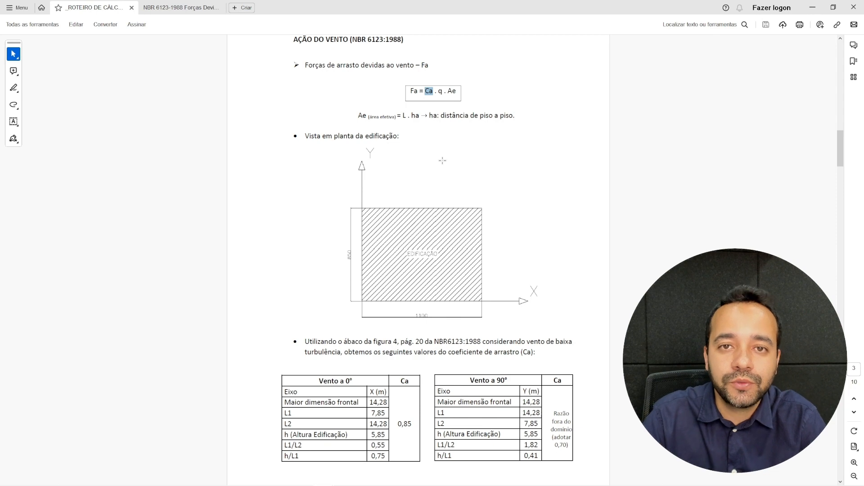
{"action": "left_click", "coordinate": [436, 93]}
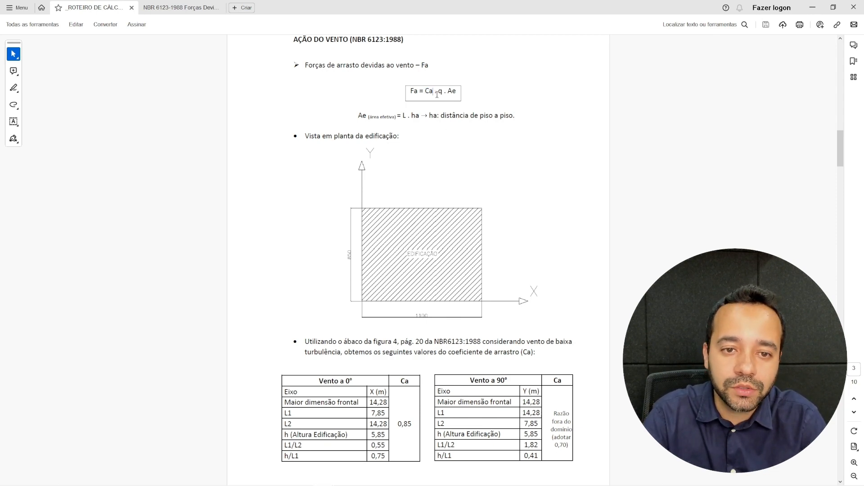
{"action": "scroll", "coordinate": [432, 149], "scroll_direction": "down", "scroll_amount": 1}
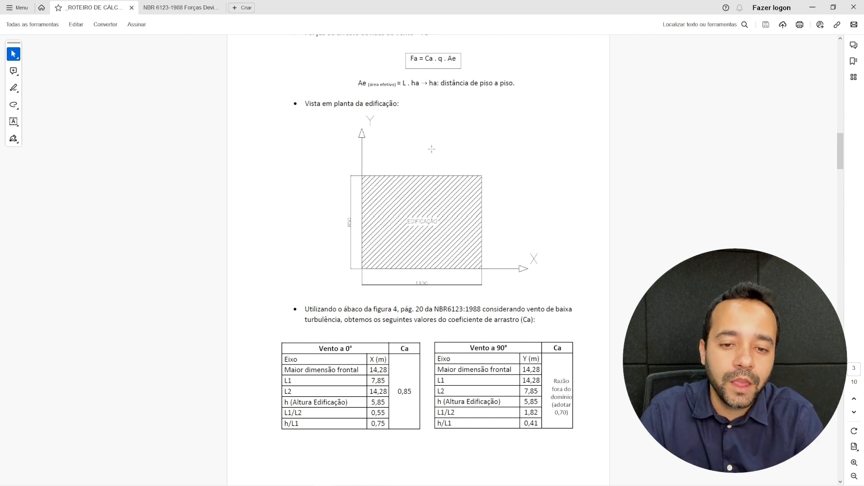
{"action": "scroll", "coordinate": [356, 231], "scroll_direction": "down", "scroll_amount": 1}
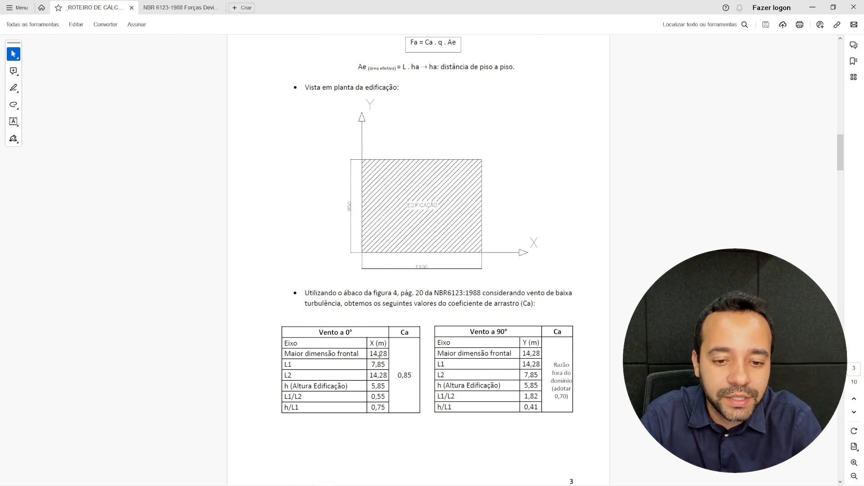
{"action": "scroll", "coordinate": [384, 327], "scroll_direction": "down", "scroll_amount": 1}
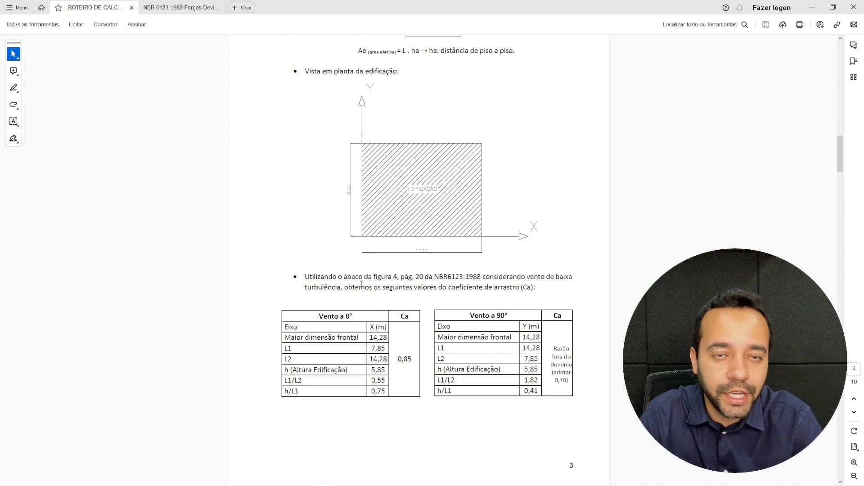
Switch to the architectural drawing in AutoCAD and check the overall length and width dimensions of the house in the floor plan
{"action": "left_click", "coordinate": [198, 485]}
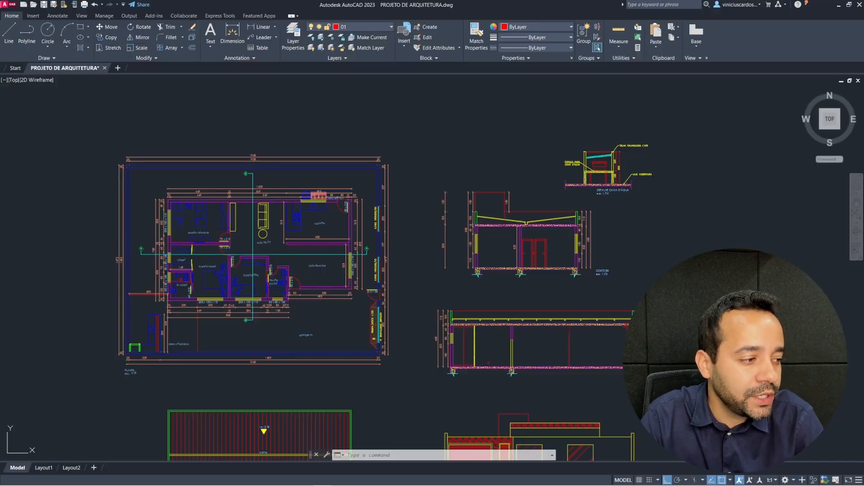
{"action": "scroll", "coordinate": [288, 257], "scroll_direction": "down", "scroll_amount": 2}
{"action": "scroll", "coordinate": [251, 286], "scroll_direction": "up", "scroll_amount": 4}
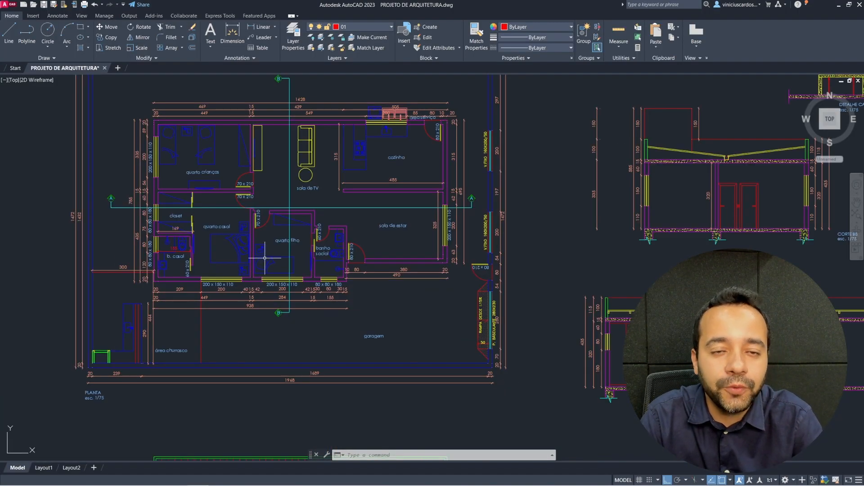
{"action": "middle_click_drag", "start_coordinate": [287, 254], "coordinate": [354, 293]}
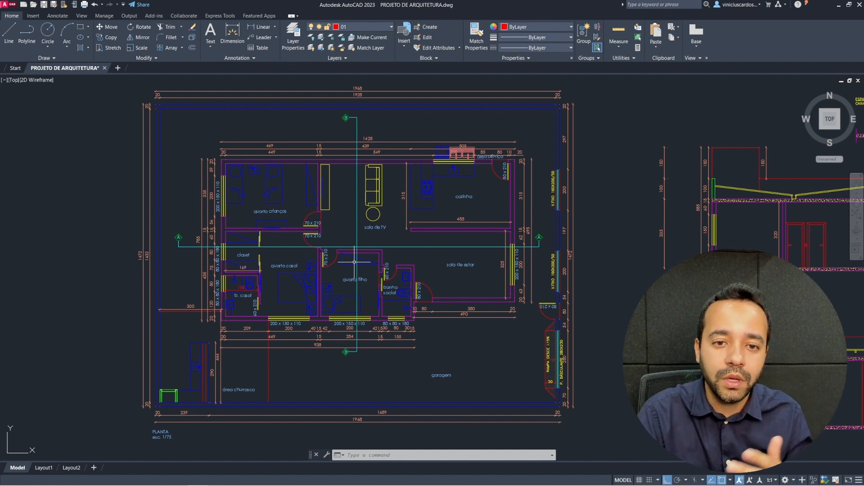
{"action": "scroll", "coordinate": [378, 144], "scroll_direction": "up", "scroll_amount": 2}
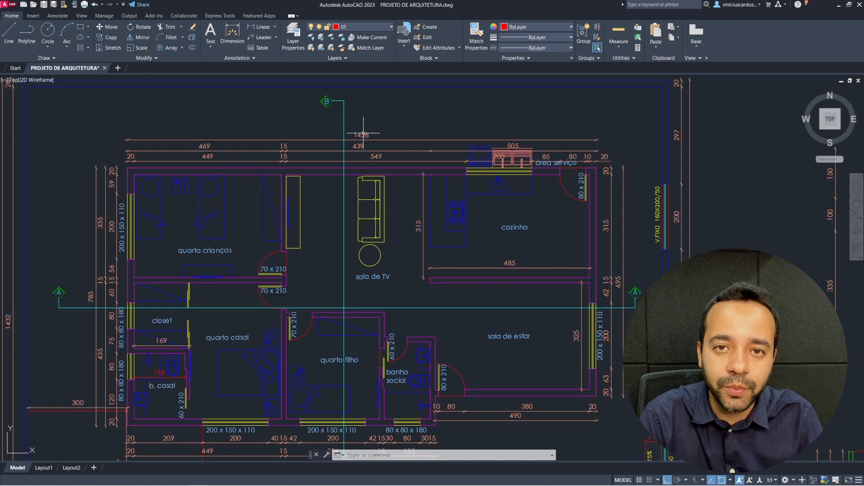
{"action": "scroll", "coordinate": [360, 136], "scroll_direction": "down", "scroll_amount": 5}
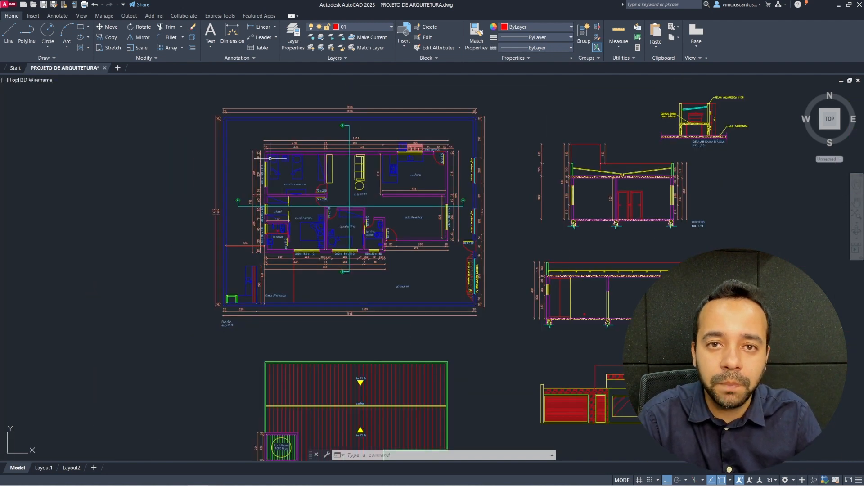
{"action": "scroll", "coordinate": [255, 204], "scroll_direction": "up", "scroll_amount": 5}
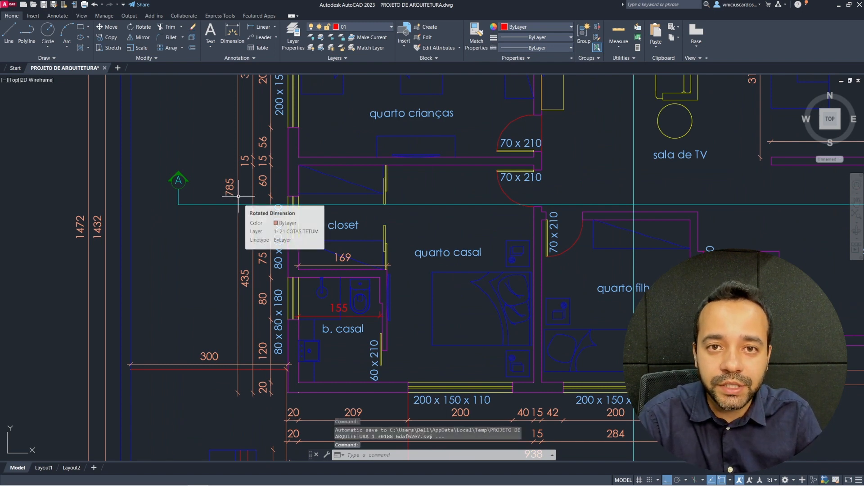
Rotate the entire floor plan 90° clockwise to view the house from the other wind direction, and undo the rotation
{"action": "scroll", "coordinate": [241, 203], "scroll_direction": "down", "scroll_amount": 5}
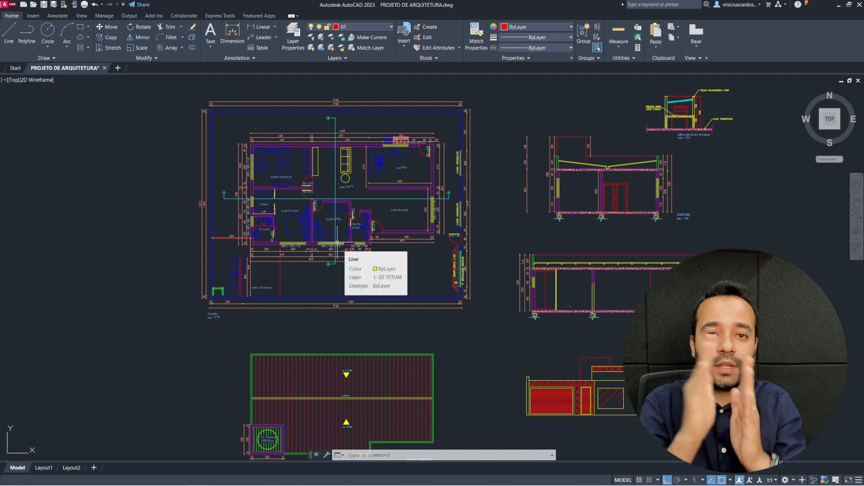
{"action": "scroll", "coordinate": [245, 162], "scroll_direction": "down", "scroll_amount": 2}
{"action": "key", "text": "ctrl+a"}
{"action": "left_click", "coordinate": [207, 115]}
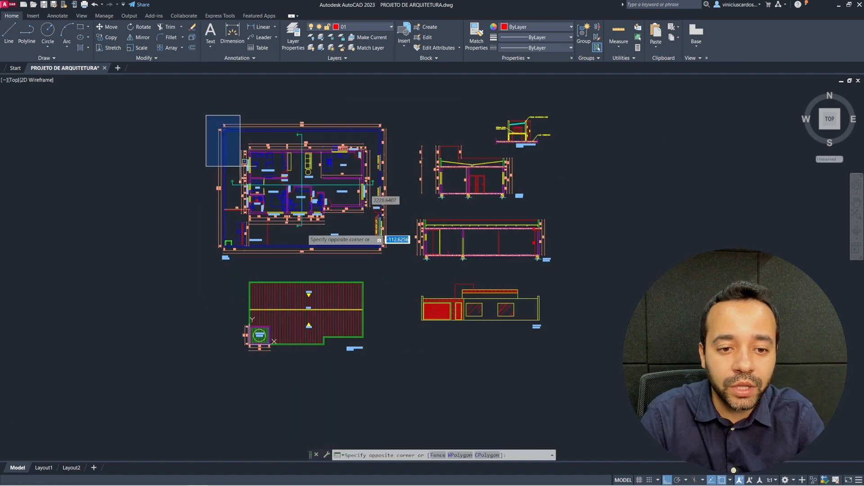
{"action": "left_click", "coordinate": [400, 263]}
{"action": "type", "text": "ro"}
{"action": "key", "text": "Return"}
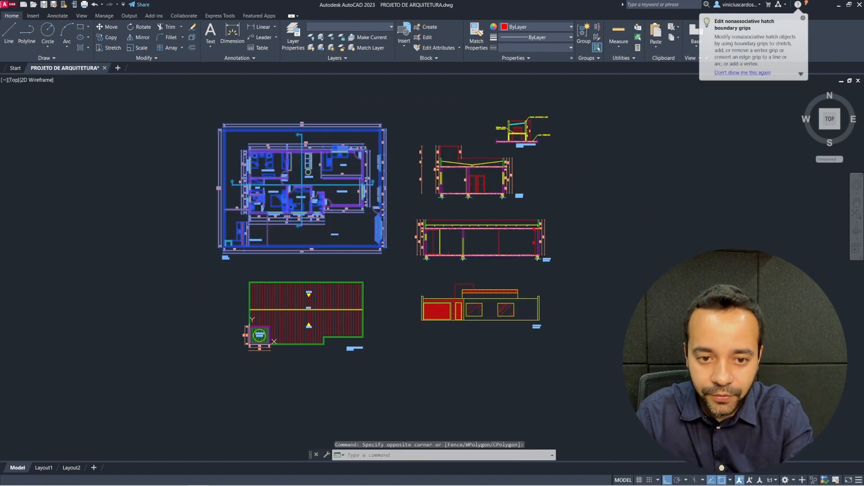
{"action": "left_click", "coordinate": [377, 229]}
{"action": "left_click", "coordinate": [373, 257]}
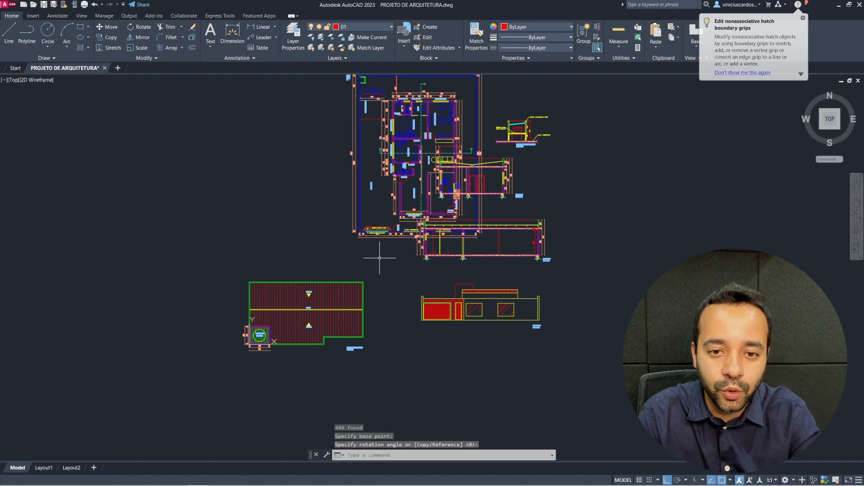
{"action": "scroll", "coordinate": [370, 242], "scroll_direction": "up", "scroll_amount": 5}
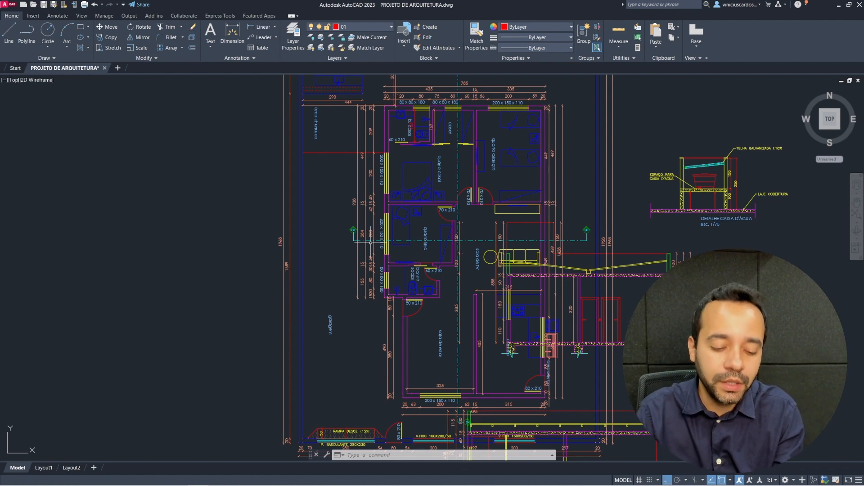
{"action": "key", "text": "ctrl+z"}
{"action": "key", "text": "ctrl+z"}
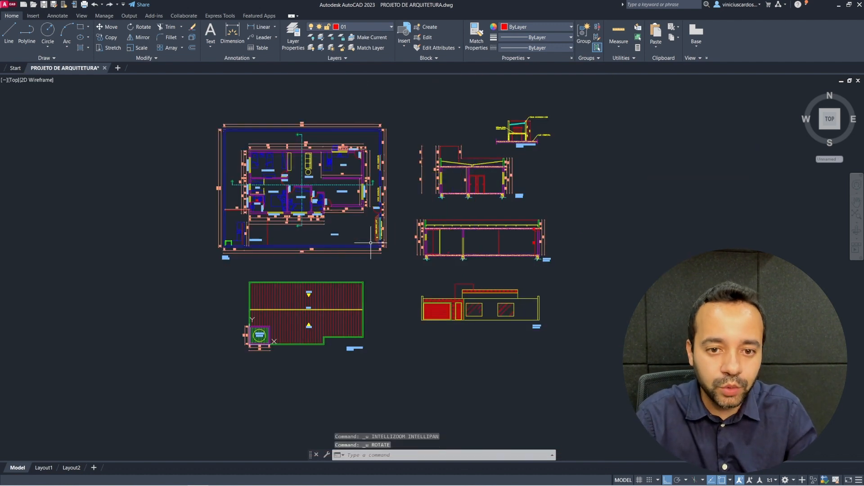
Examine the house's overall length and width dimensions in the floor plan for each wind direction
{"action": "scroll", "coordinate": [279, 164], "scroll_direction": "up", "scroll_amount": 4}
{"action": "scroll", "coordinate": [243, 148], "scroll_direction": "down", "scroll_amount": 2}
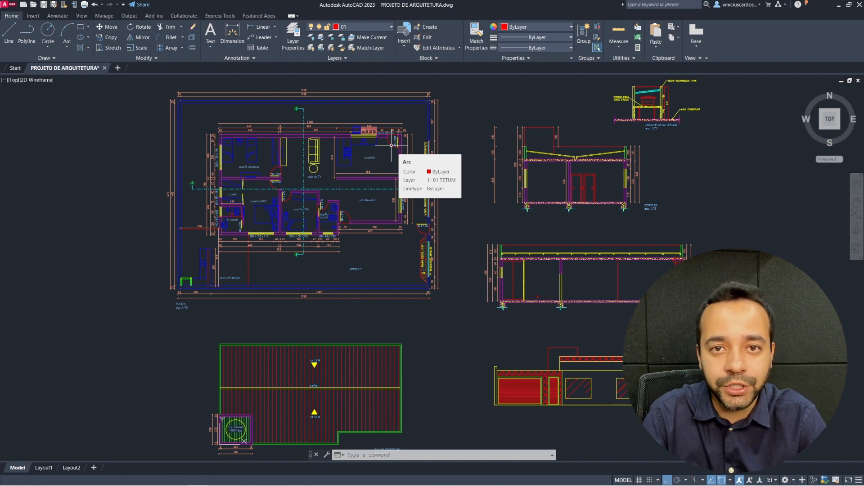
{"action": "scroll", "coordinate": [279, 129], "scroll_direction": "up", "scroll_amount": 2}
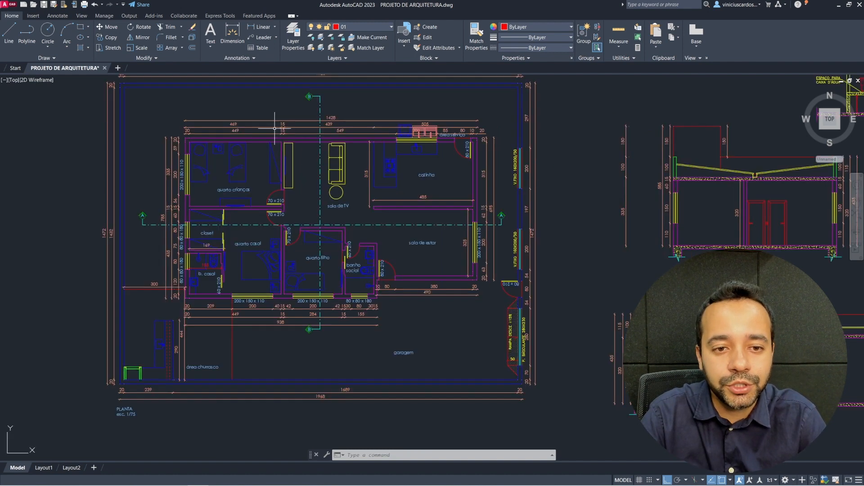
{"action": "middle_click_drag", "start_coordinate": [244, 170], "coordinate": [197, 200]}
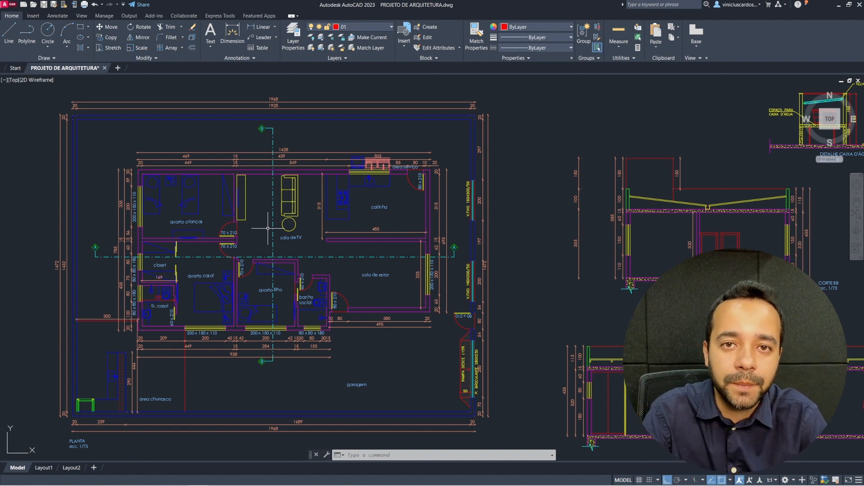
{"action": "middle_click_drag", "start_coordinate": [266, 229], "coordinate": [268, 246]}
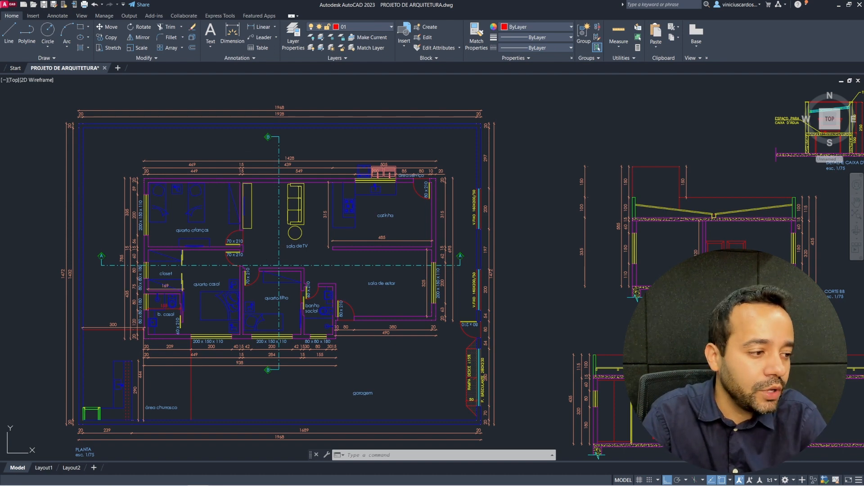
Switch to the _ROTEIRO DE CÁLCULO PDF and review the Ca tables for wind at 0° and 90°
{"action": "key", "text": "alt+Tab"}
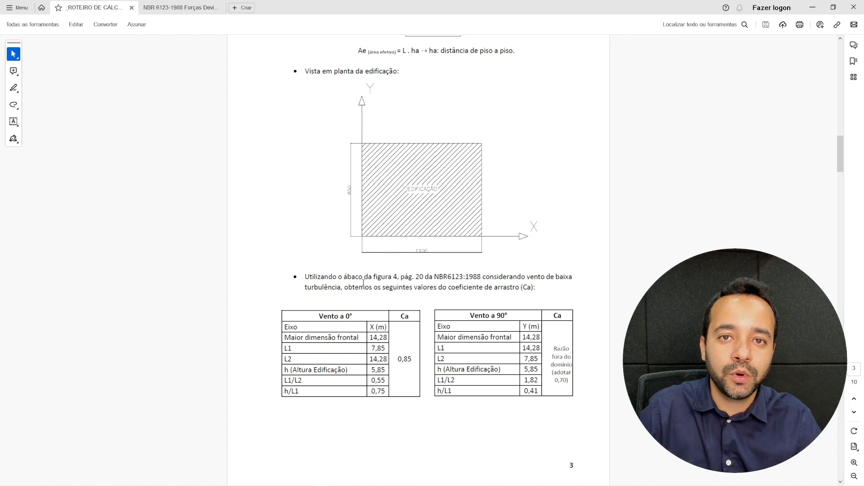
{"action": "scroll", "coordinate": [364, 282], "scroll_direction": "down", "scroll_amount": 2}
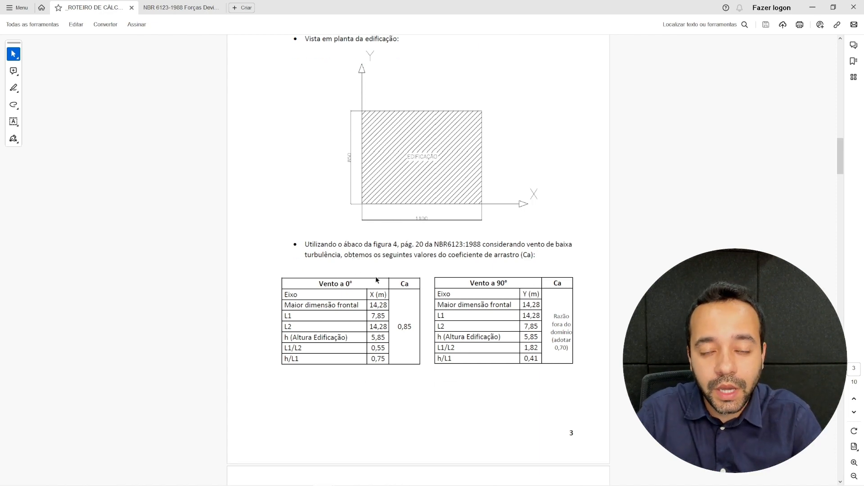
{"action": "scroll", "coordinate": [368, 283], "scroll_direction": "down", "scroll_amount": 1}
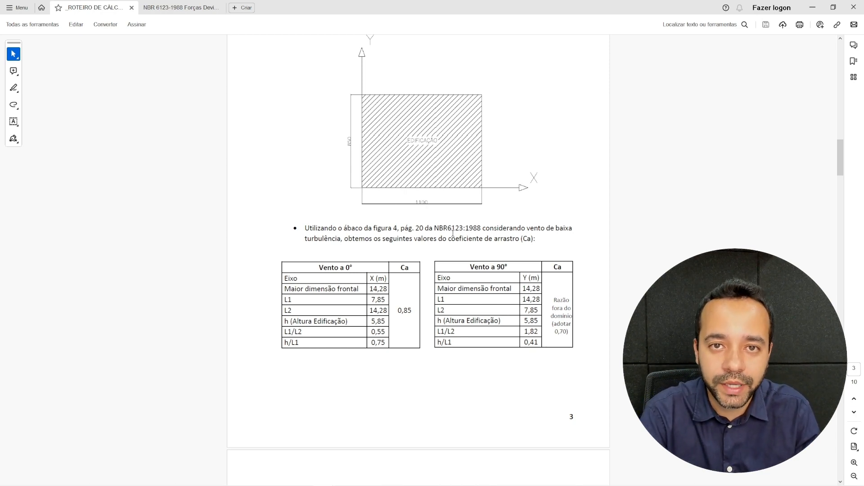
Open the NBR 6123-1988 PDF at page 20 and examine the Figure 4 drag coefficient abacus for low-turbulence wind
{"action": "left_click", "coordinate": [168, 9]}
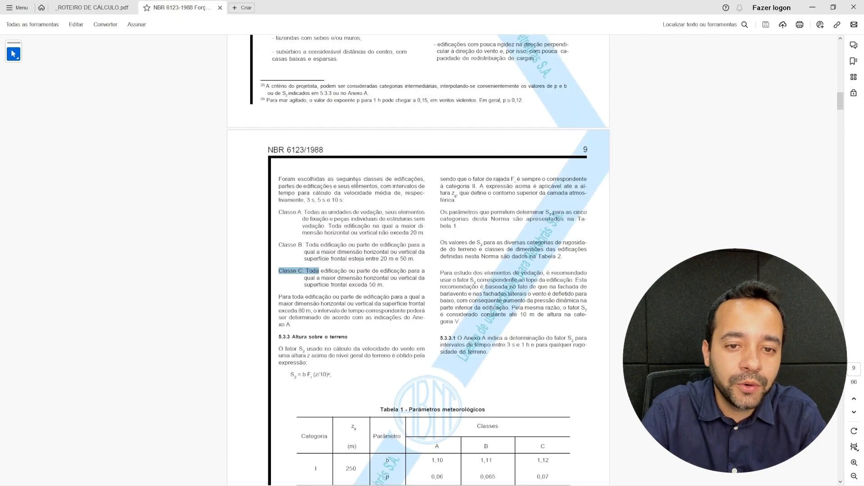
{"action": "scroll", "coordinate": [435, 234], "scroll_direction": "down", "scroll_amount": 3}
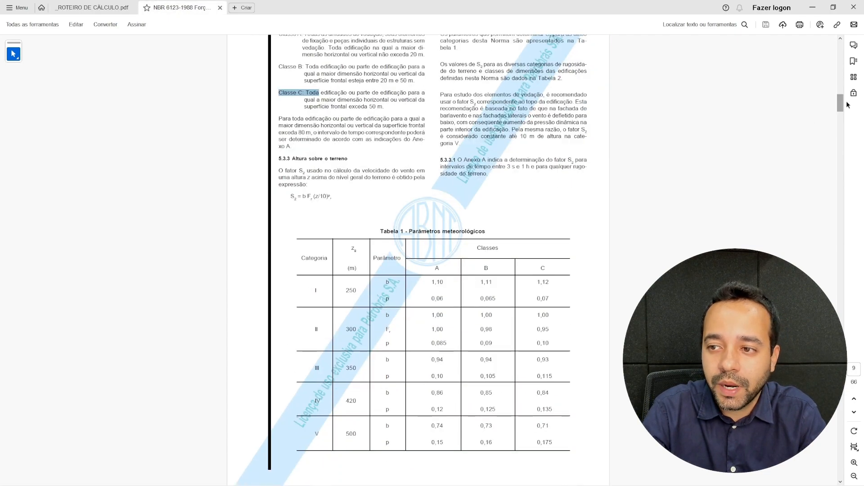
{"action": "left_click_drag", "start_coordinate": [844, 103], "coordinate": [839, 175]}
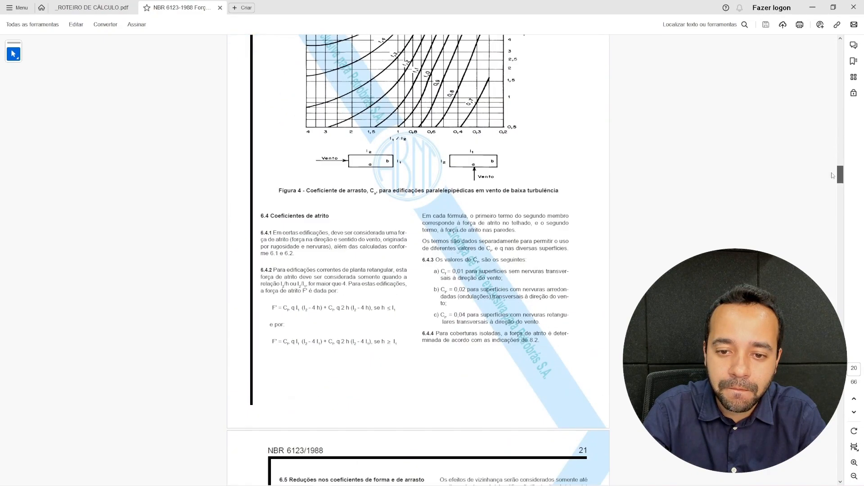
{"action": "scroll", "coordinate": [511, 171], "scroll_direction": "up", "scroll_amount": 3}
{"action": "scroll", "coordinate": [511, 170], "scroll_direction": "up", "scroll_amount": 3}
{"action": "scroll", "coordinate": [225, 140], "scroll_direction": "down", "scroll_amount": 1}
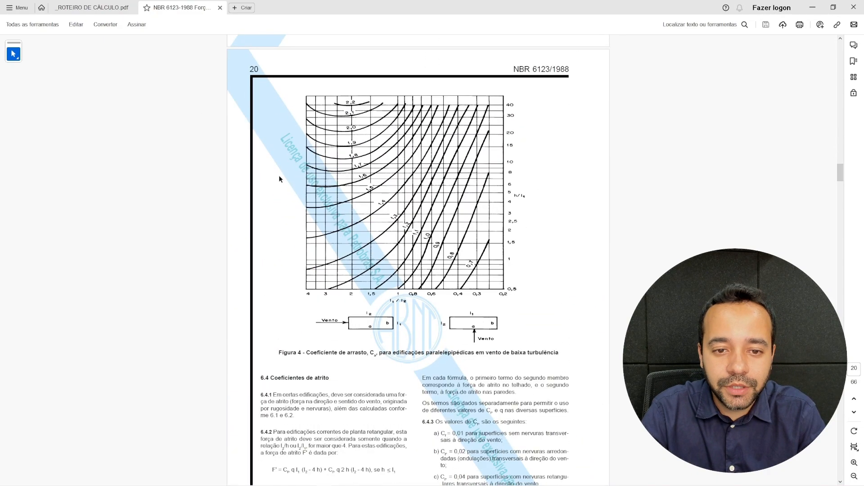
{"action": "scroll", "coordinate": [409, 217], "scroll_direction": "up", "scroll_amount": 2, "text": "ctrl"}
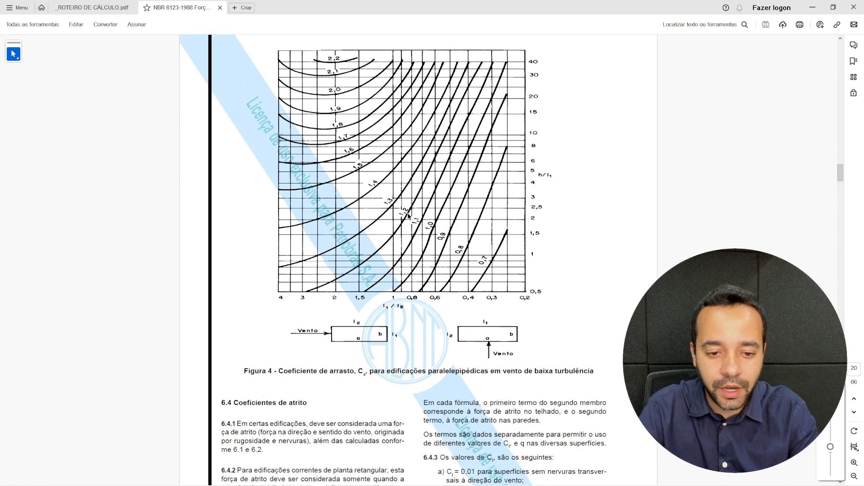
{"action": "scroll", "coordinate": [409, 216], "scroll_direction": "down", "scroll_amount": 1}
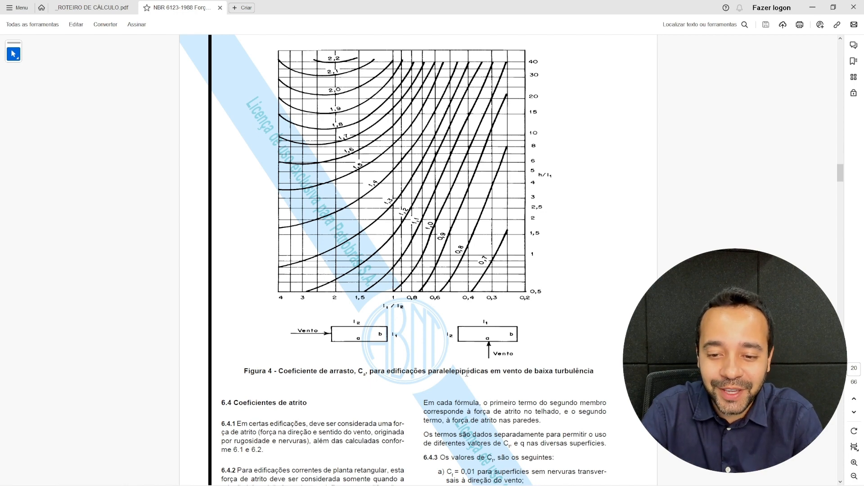
{"action": "scroll", "coordinate": [464, 363], "scroll_direction": "up", "scroll_amount": 2}
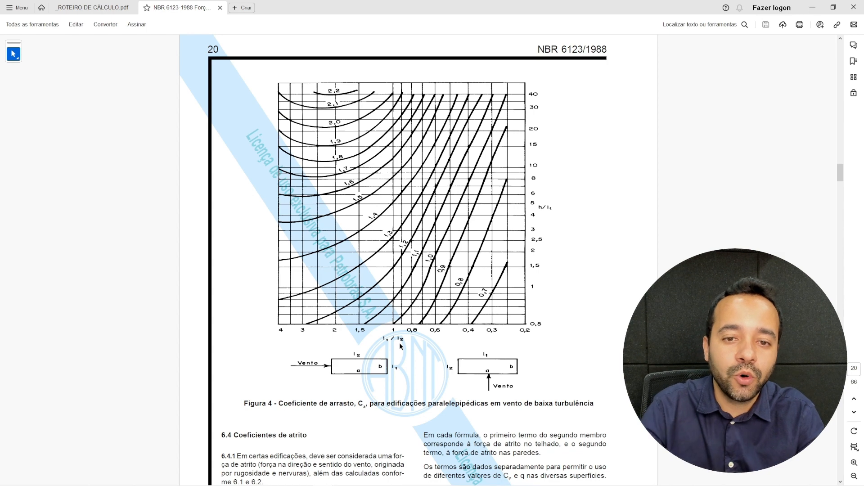
Return to the _ROTEIRO DE CÁLCULO PDF, read the L1, L2 and h values for wind at 0°, and place the calculator beside the tables
{"action": "left_click", "coordinate": [101, 8]}
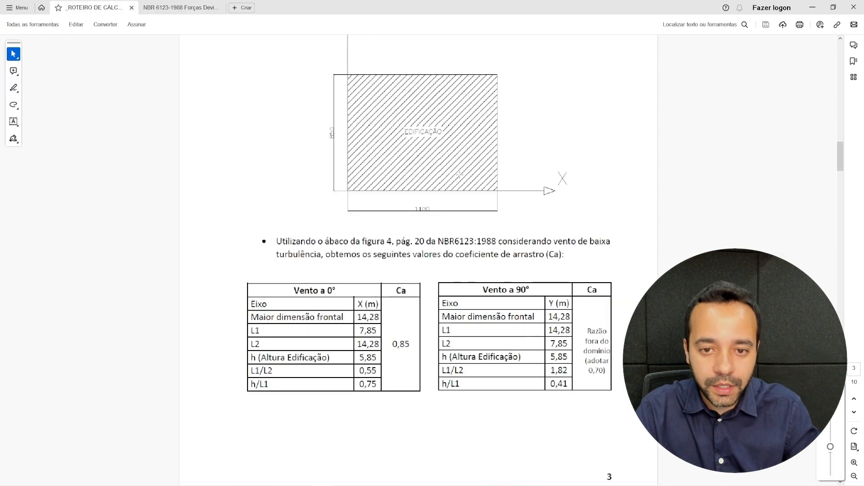
{"action": "scroll", "coordinate": [460, 175], "scroll_direction": "up", "scroll_amount": 1, "text": "ctrl"}
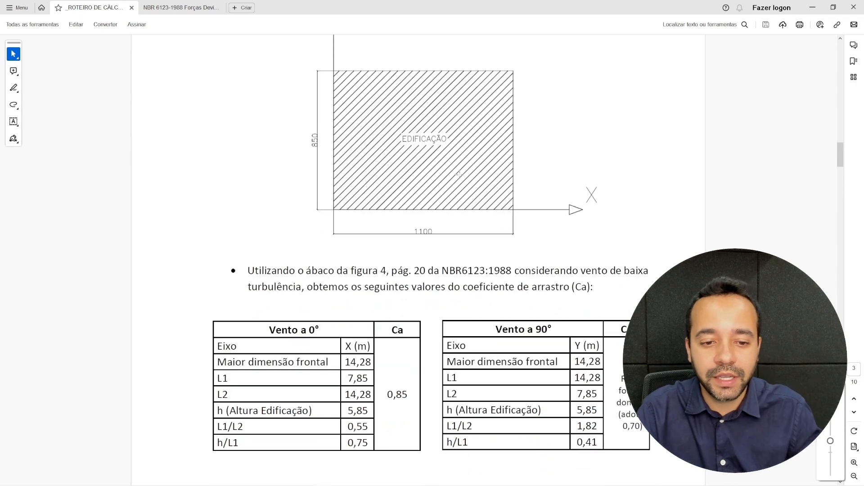
{"action": "scroll", "coordinate": [460, 175], "scroll_direction": "down", "scroll_amount": 1, "text": "ctrl"}
{"action": "scroll", "coordinate": [446, 169], "scroll_direction": "up", "scroll_amount": 1}
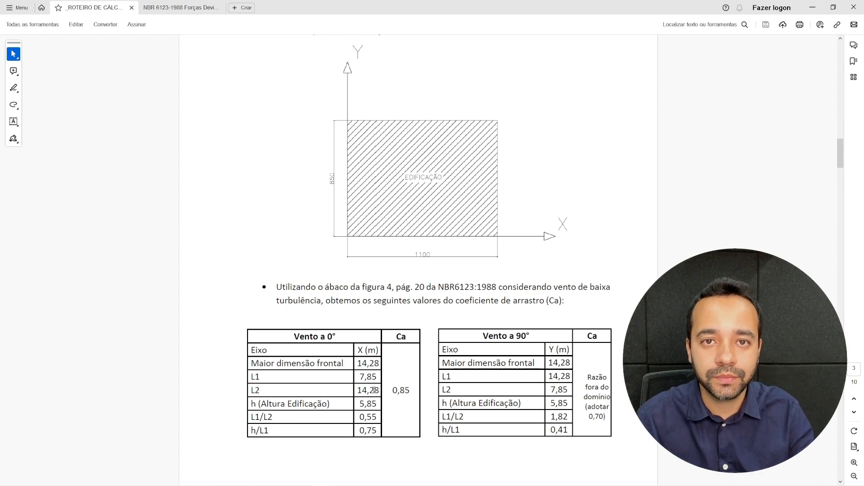
{"action": "scroll", "coordinate": [393, 374], "scroll_direction": "down", "scroll_amount": 1}
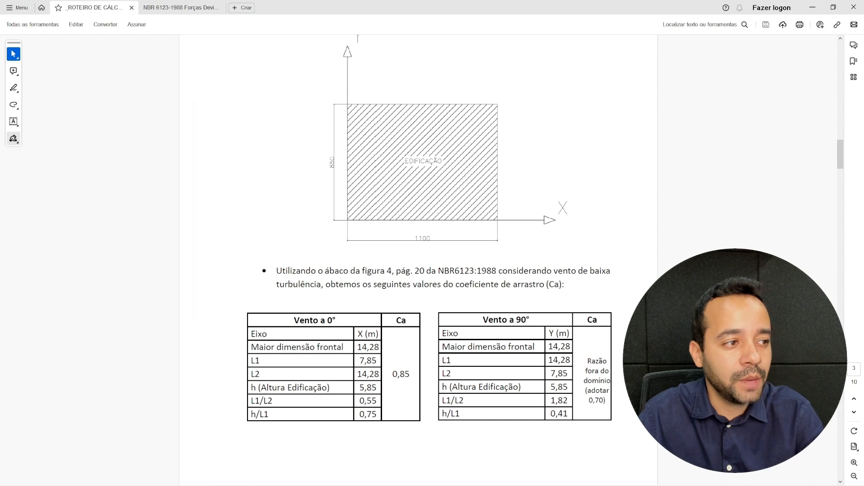
{"action": "left_click_drag", "start_coordinate": [244, 97], "coordinate": [149, 24]}
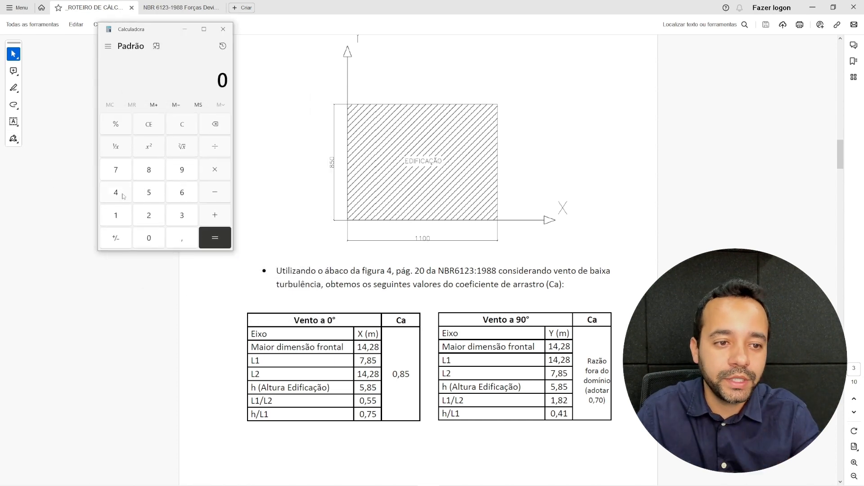
{"action": "left_click", "coordinate": [120, 216]}
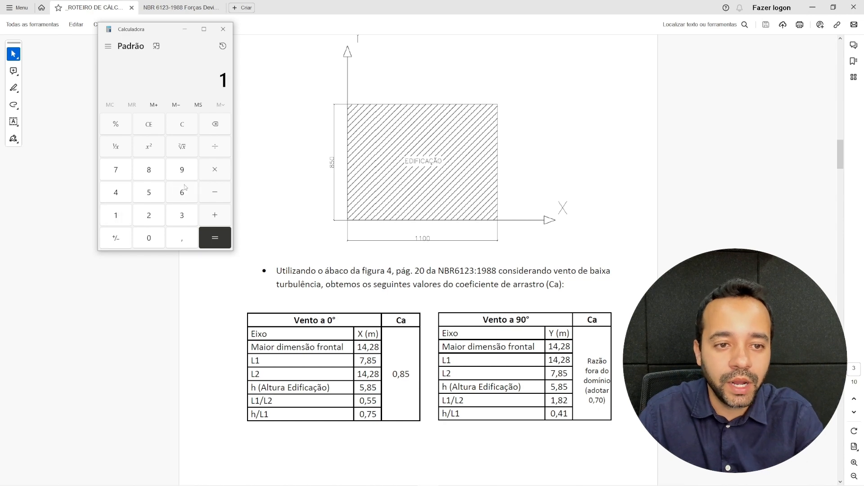
{"action": "left_click", "coordinate": [208, 174]}
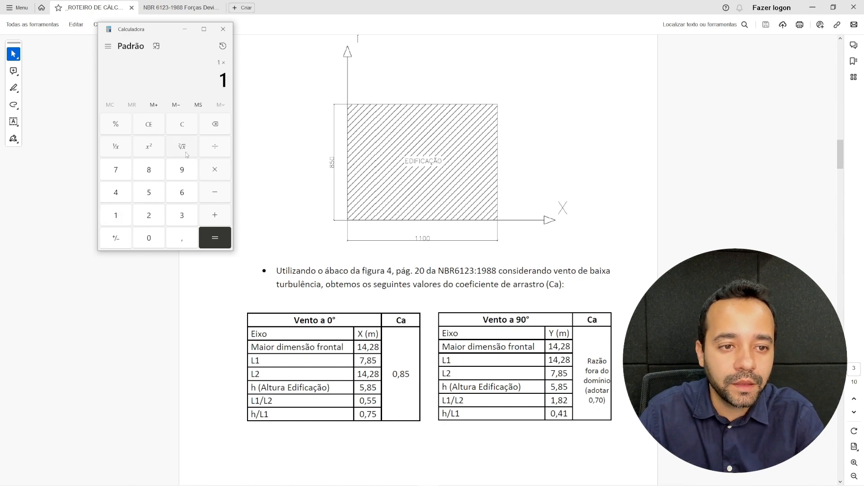
{"action": "left_click", "coordinate": [182, 126]}
Calculate the L1/L2 ratio for wind at 0° by dividing 7,85 by 14,28 in the calculator
{"action": "left_click", "coordinate": [115, 171]}
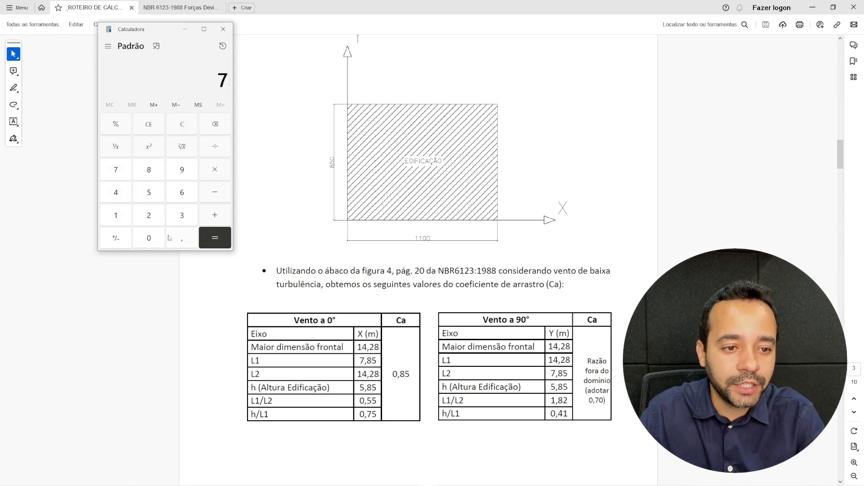
{"action": "left_click", "coordinate": [173, 238]}
{"action": "left_click", "coordinate": [152, 176]}
{"action": "left_click", "coordinate": [150, 191]}
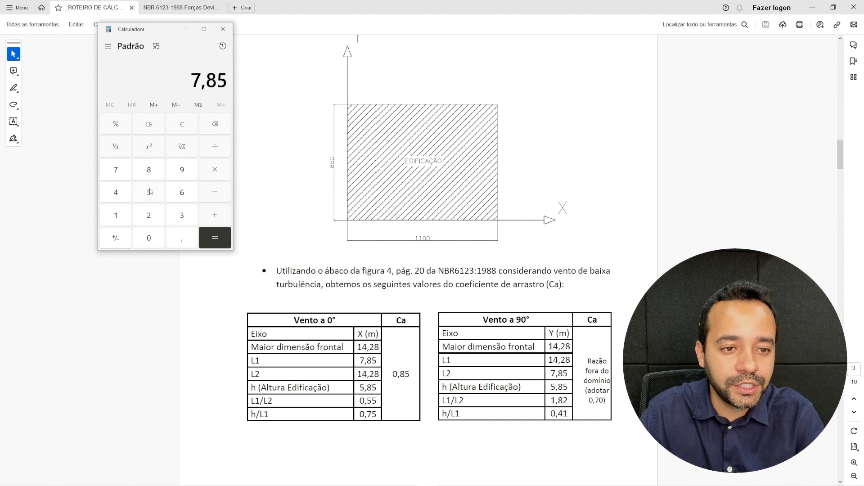
{"action": "left_click", "coordinate": [215, 149]}
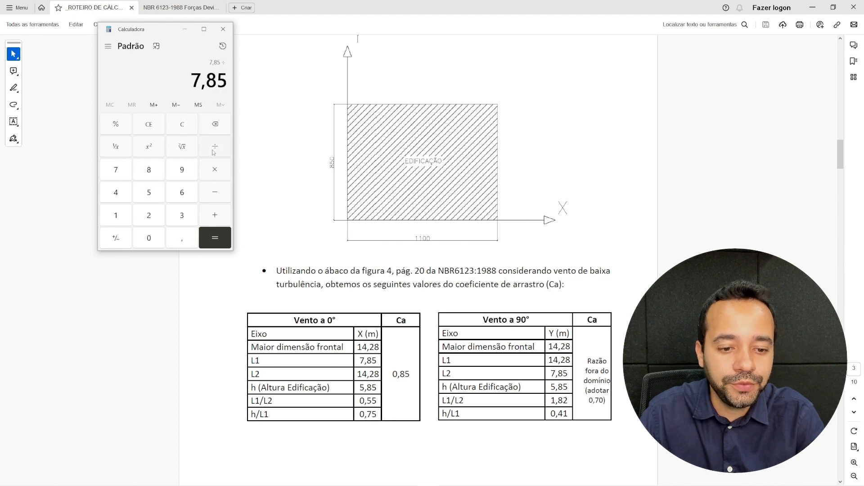
{"action": "left_click", "coordinate": [122, 213]}
{"action": "left_click", "coordinate": [118, 197]}
{"action": "left_click", "coordinate": [155, 216]}
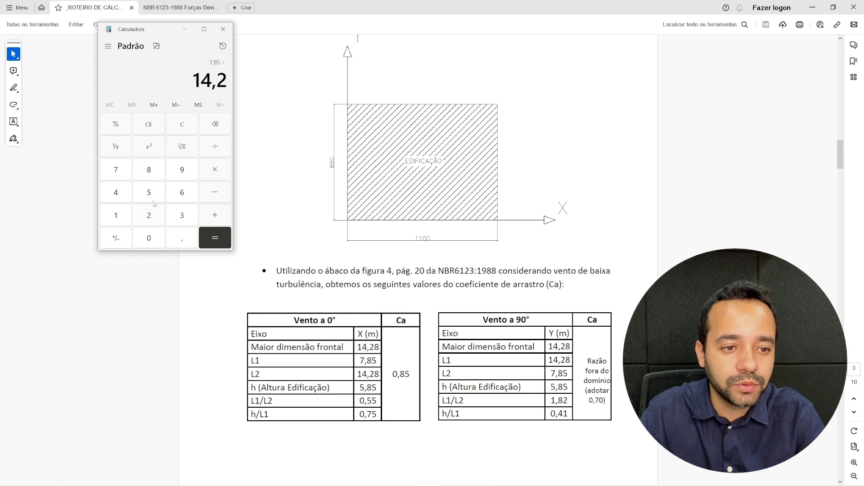
{"action": "left_click", "coordinate": [151, 175]}
{"action": "left_click", "coordinate": [210, 229]}
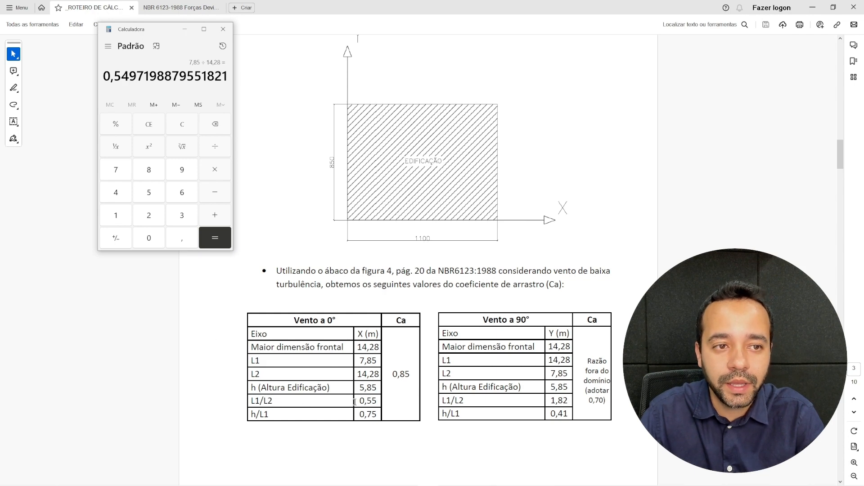
Calculate the h/L1 ratio for wind at 0° by dividing 5,85 by 7,85 in the calculator
{"action": "left_click", "coordinate": [182, 130]}
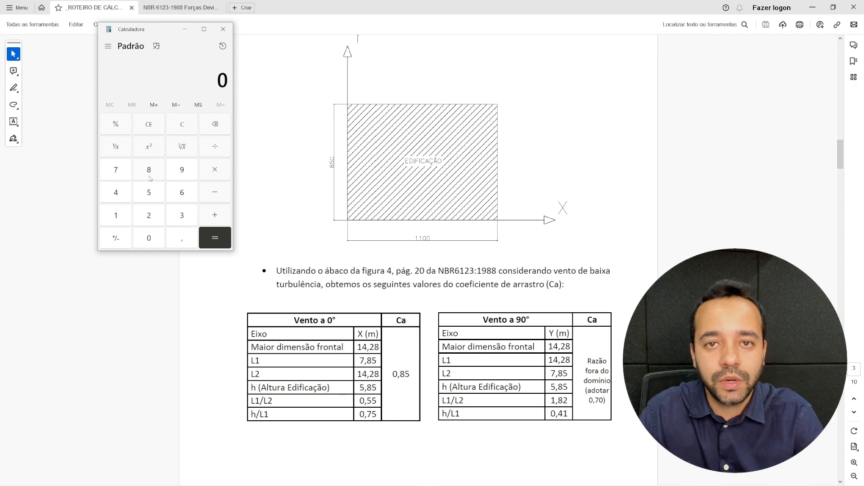
{"action": "left_click", "coordinate": [154, 194]}
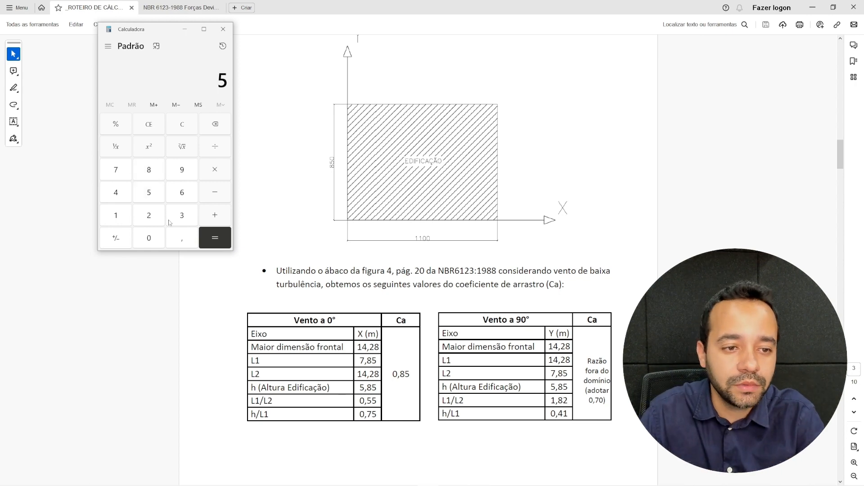
{"action": "left_click", "coordinate": [180, 242]}
{"action": "left_click", "coordinate": [151, 175]}
{"action": "left_click", "coordinate": [152, 194]}
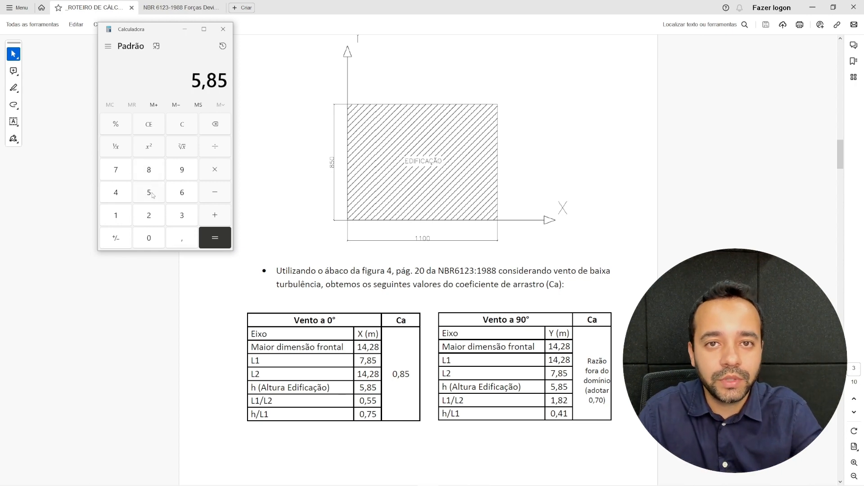
{"action": "left_click", "coordinate": [210, 149]}
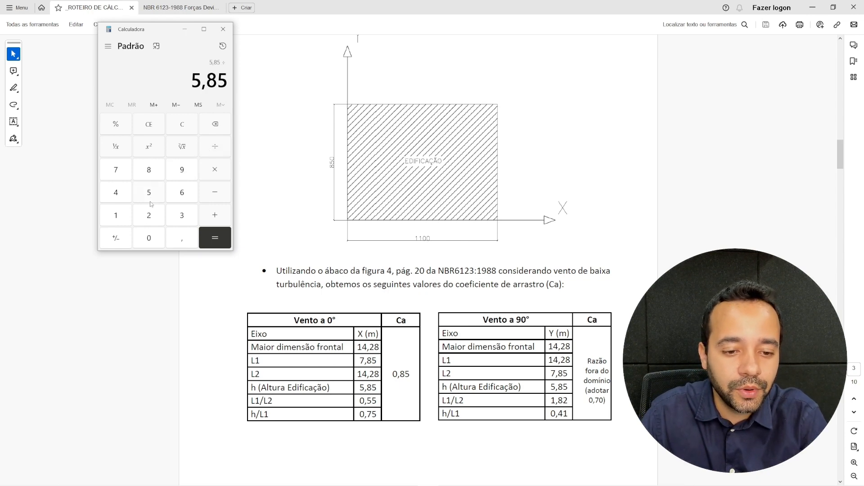
{"action": "left_click", "coordinate": [122, 171]}
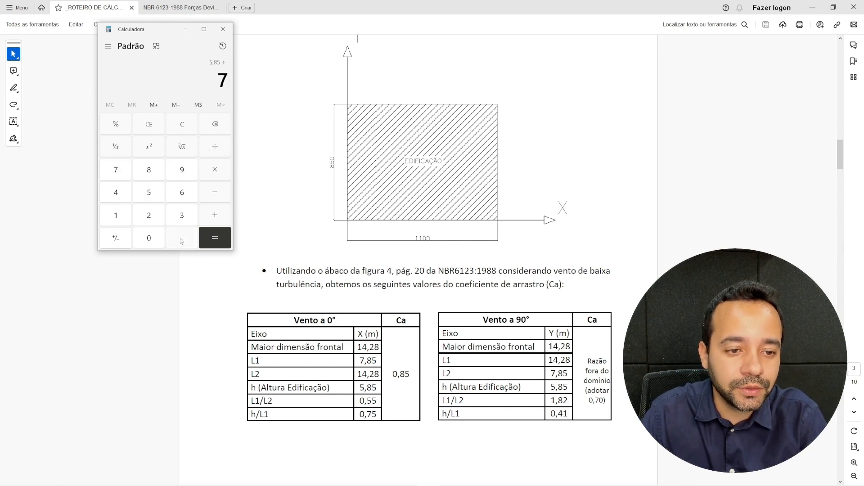
{"action": "left_click", "coordinate": [182, 238]}
{"action": "left_click", "coordinate": [149, 171]}
{"action": "left_click", "coordinate": [149, 193]}
{"action": "left_click", "coordinate": [215, 238]}
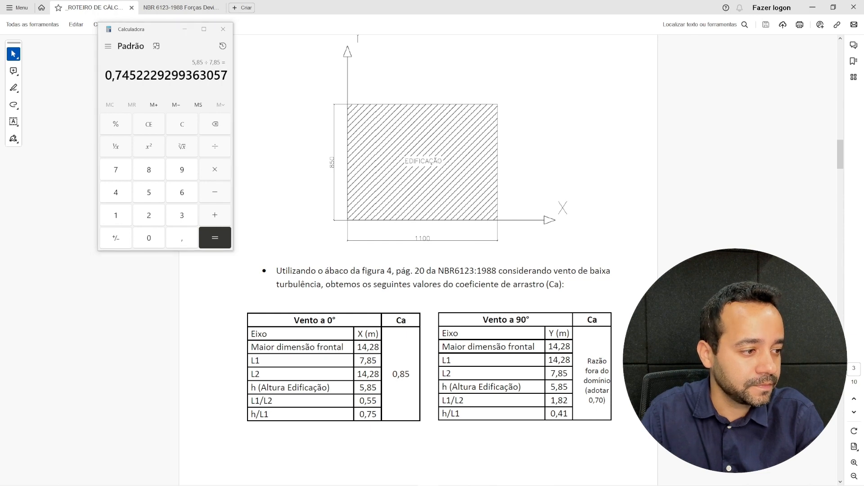
Switch to the Cálculo Automático do Coeficiente de Arrasto program and calculate the drag coefficients with L1 7.85, L2 14.28 and H 5.85
{"action": "left_click", "coordinate": [181, 7]}
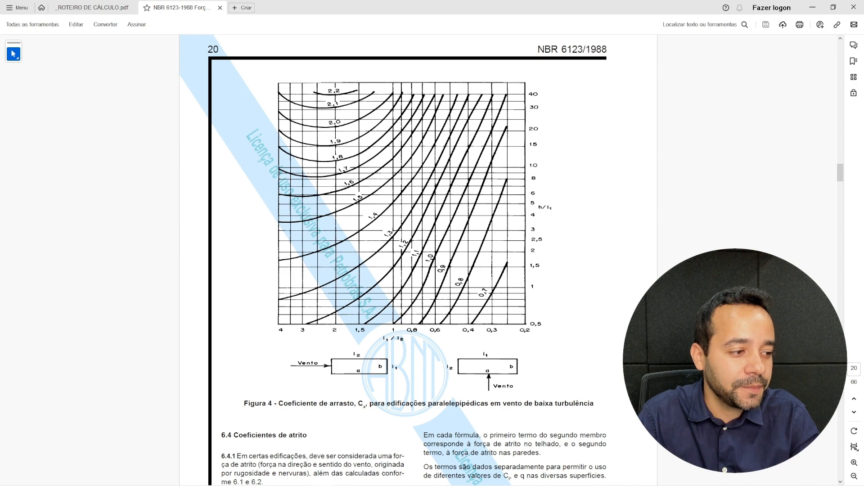
{"action": "key", "text": "alt+Tab"}
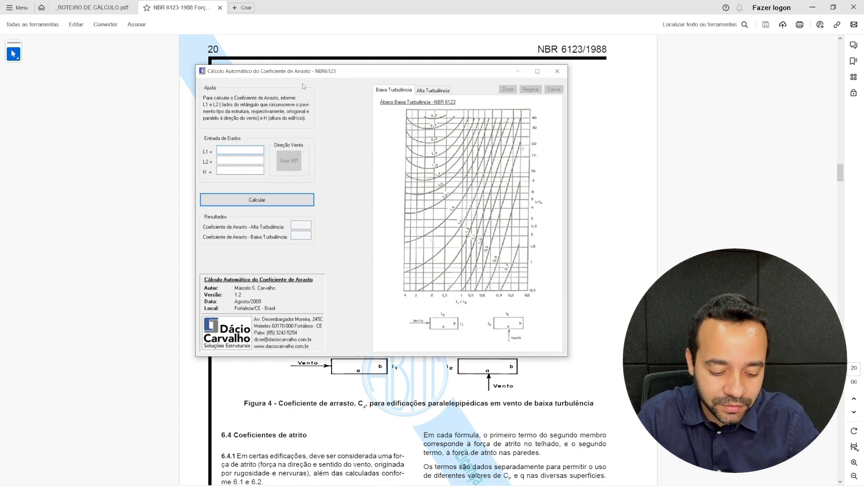
{"action": "type", "text": "7.8"}
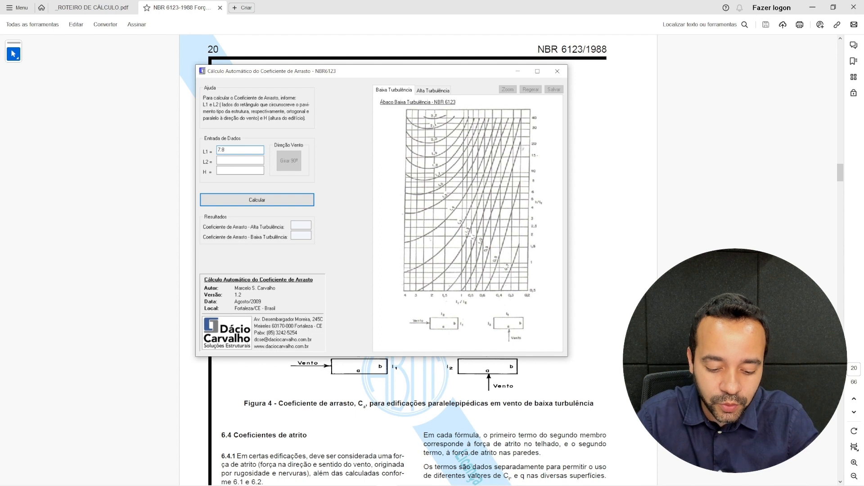
{"action": "type", "text": "5"}
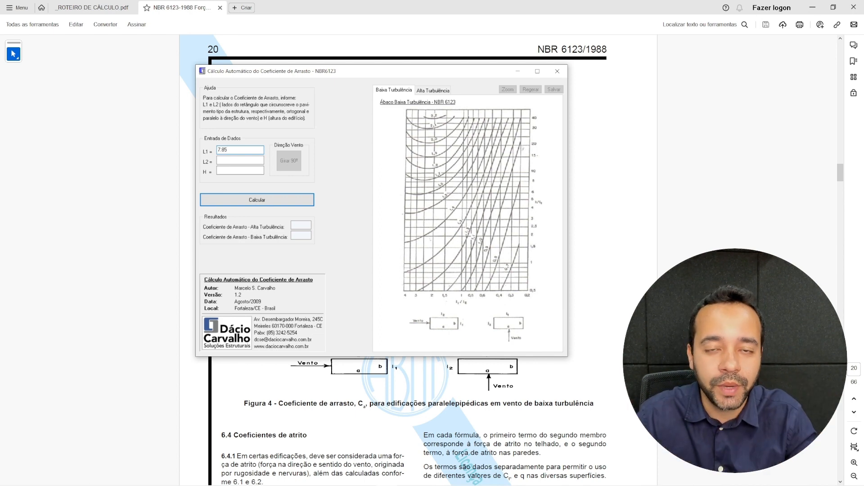
{"action": "left_click", "coordinate": [235, 158]}
{"action": "type", "text": "14"}
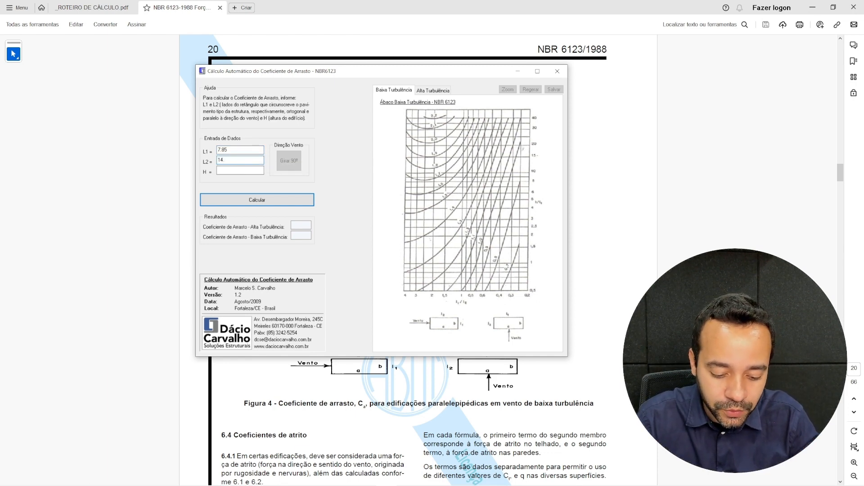
{"action": "type", "text": ".28"}
{"action": "left_click", "coordinate": [219, 171]}
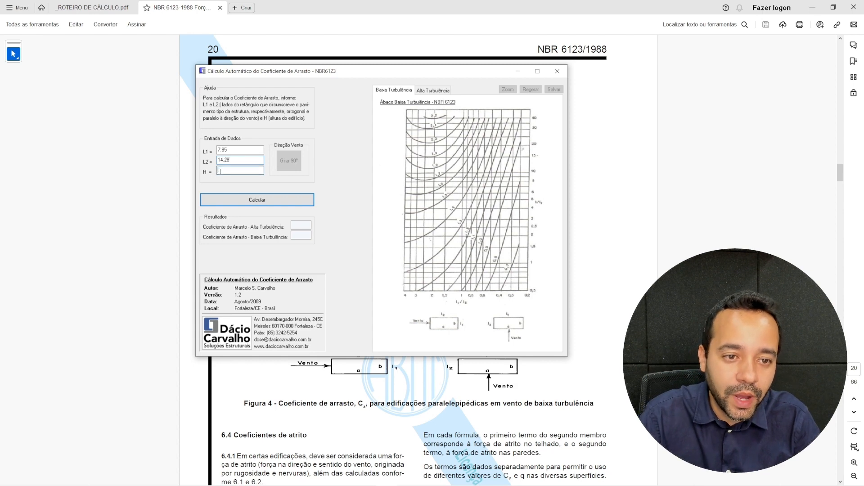
{"action": "type", "text": "5.85"}
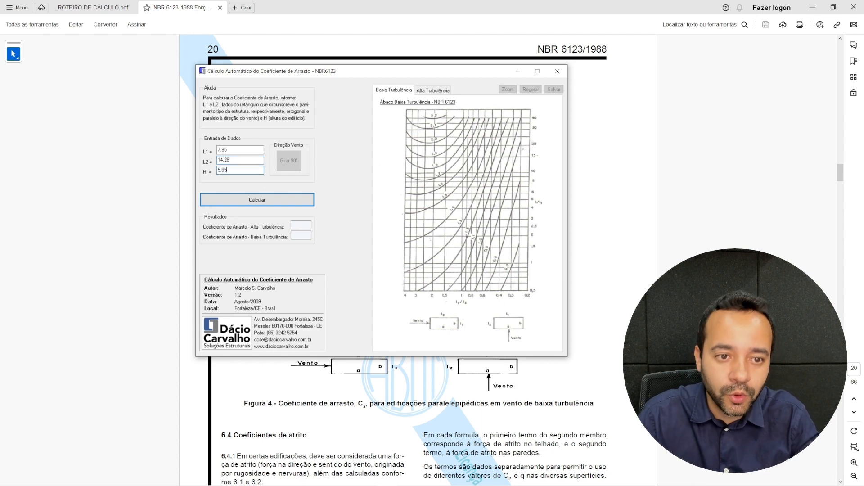
{"action": "left_click", "coordinate": [228, 202]}
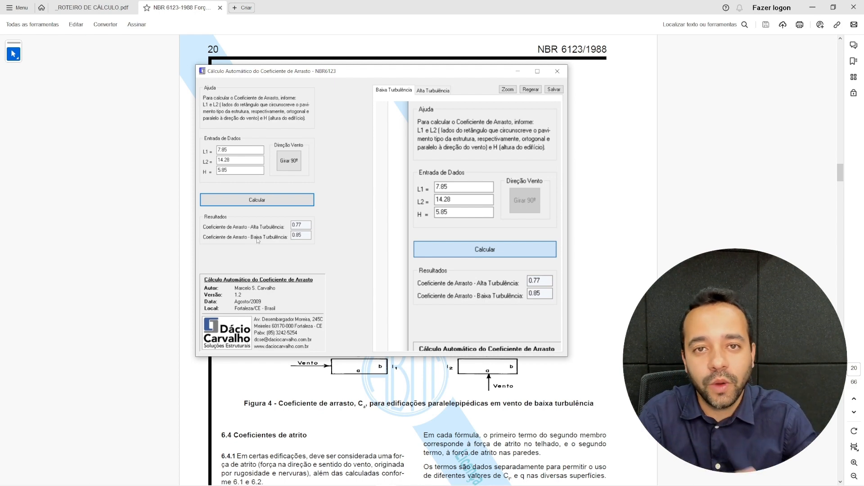
{"action": "left_click", "coordinate": [303, 237]}
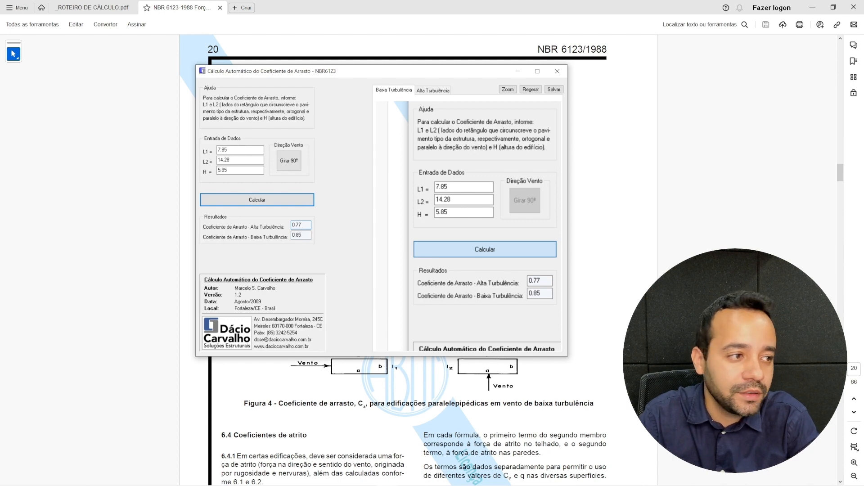
Return to the _ROTEIRO DE CÁLCULO PDF and review the drag force formula and the building's plan view
{"action": "key", "text": "alt+Tab"}
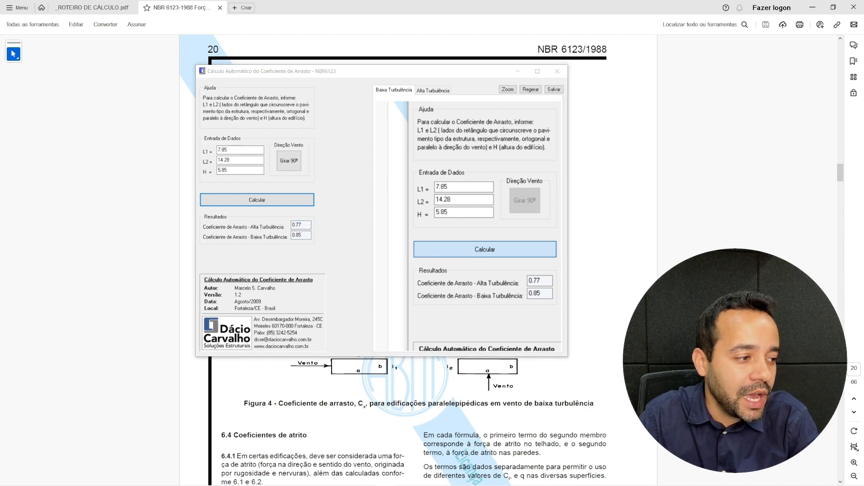
{"action": "left_click", "coordinate": [92, 8]}
{"action": "scroll", "coordinate": [309, 268], "scroll_direction": "up", "scroll_amount": 6}
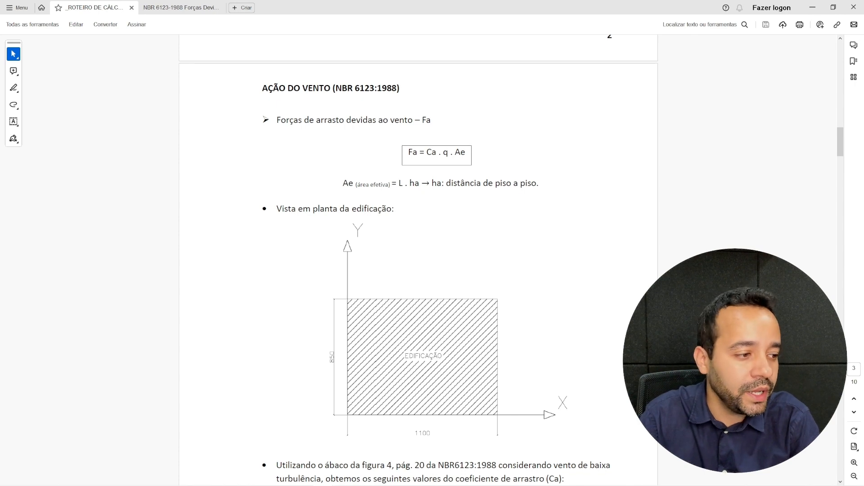
Switch back to the drag coefficient program and rotate the wind direction 90° to recalculate with L1 and L2 swapped
{"action": "key", "text": "alt+Tab"}
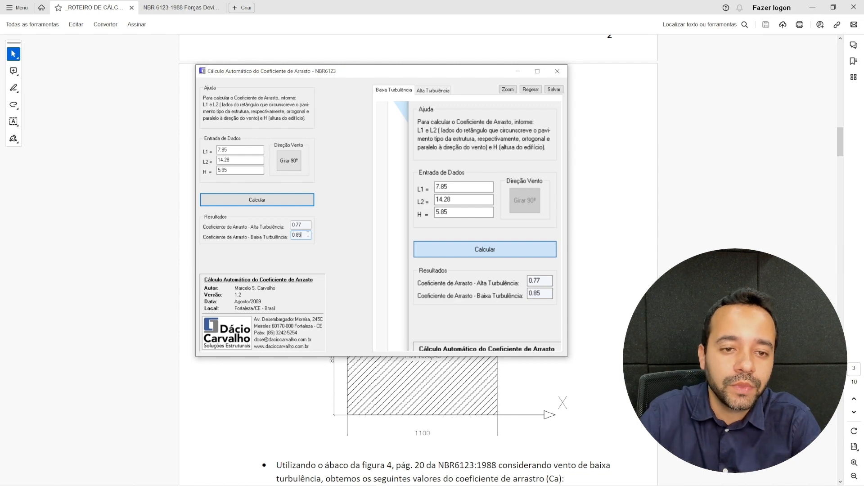
{"action": "left_click", "coordinate": [292, 162]}
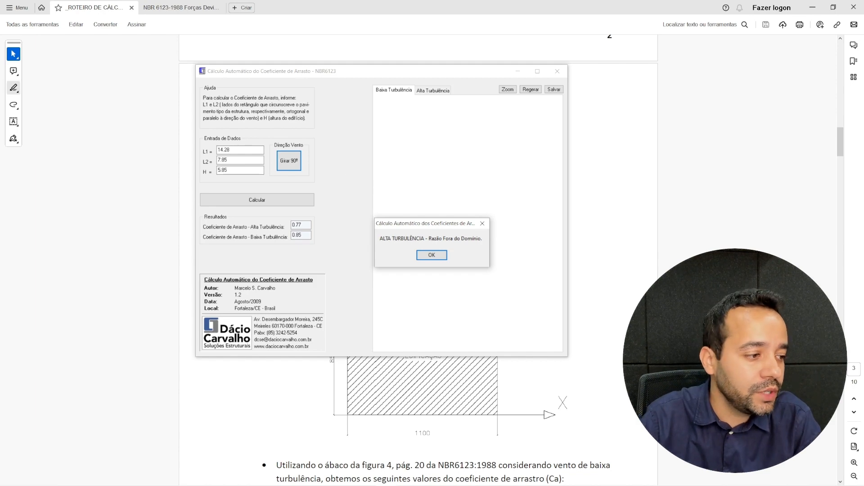
Go back to the _ROTEIRO DE CÁLCULO PDF and review the wind at 90° table, including its L1/L2 and h/L1 ratios
{"action": "left_click", "coordinate": [180, 8]}
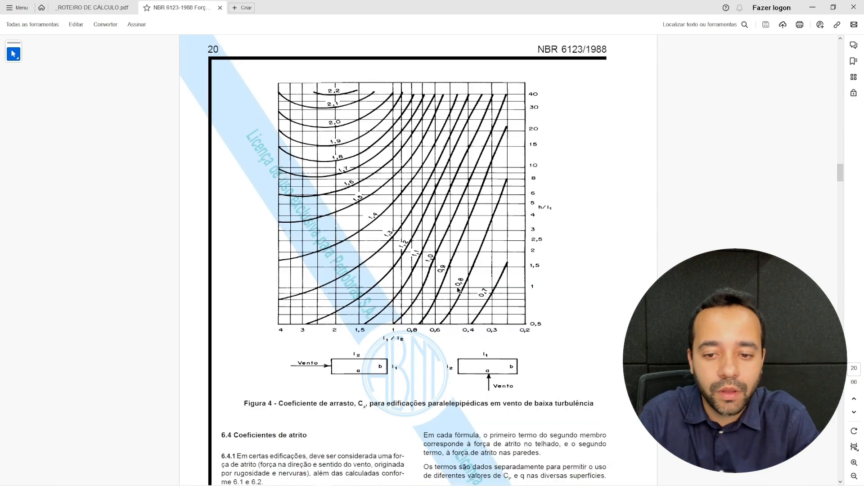
{"action": "key", "text": "ctrl+Tab"}
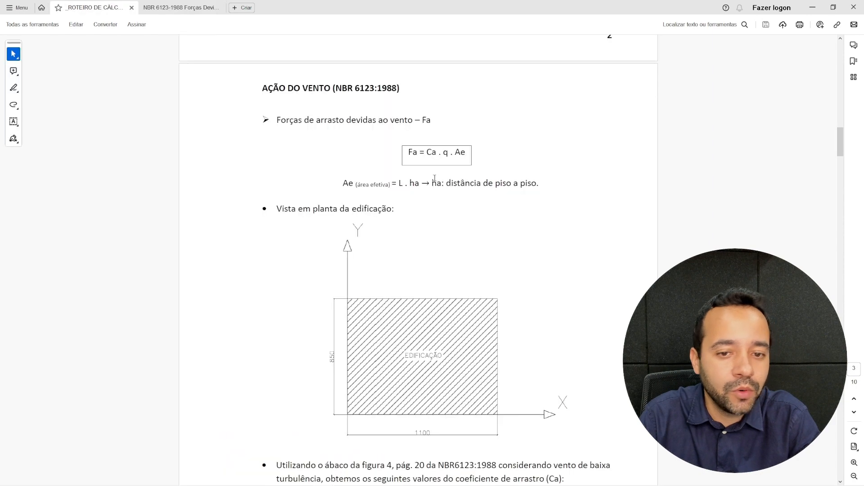
{"action": "scroll", "coordinate": [449, 225], "scroll_direction": "down", "scroll_amount": 6}
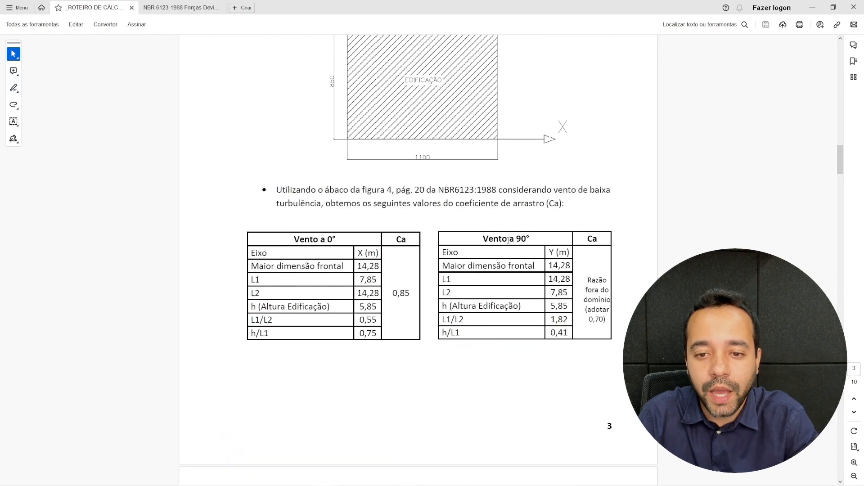
{"action": "scroll", "coordinate": [513, 247], "scroll_direction": "down", "scroll_amount": 1}
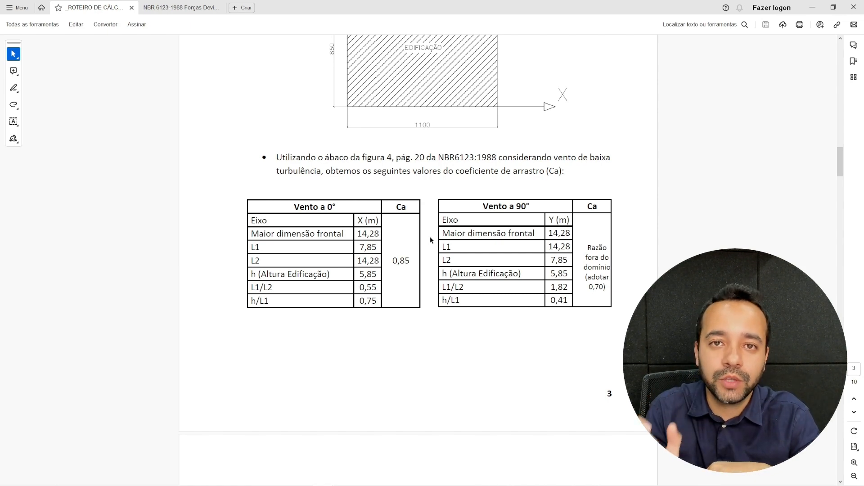
{"action": "scroll", "coordinate": [424, 237], "scroll_direction": "up", "scroll_amount": 1}
{"action": "scroll", "coordinate": [365, 217], "scroll_direction": "up", "scroll_amount": 3}
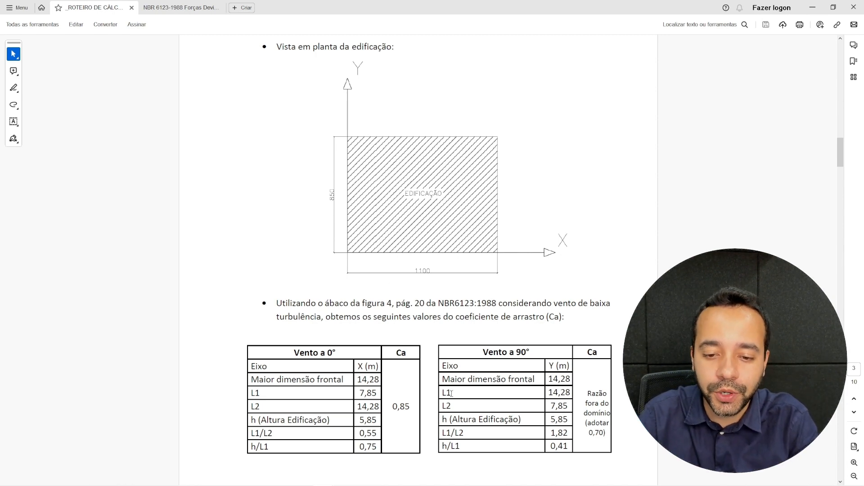
{"action": "scroll", "coordinate": [451, 393], "scroll_direction": "down", "scroll_amount": 3}
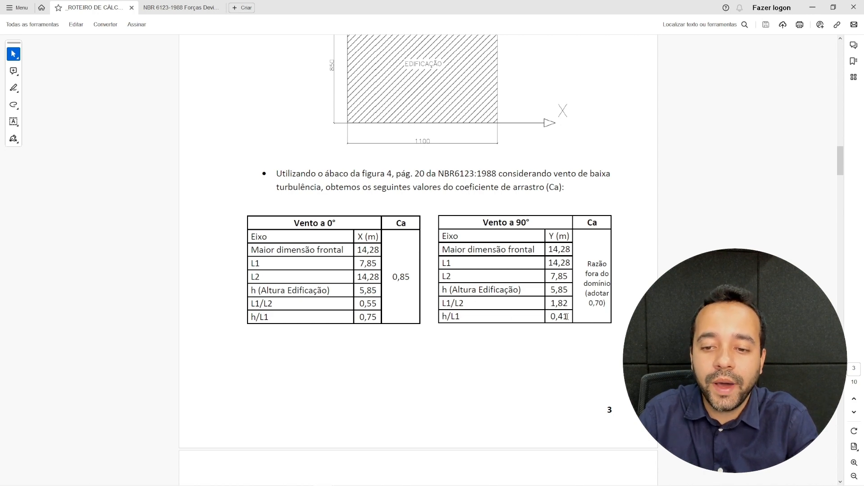
Examine the L1/L2 and h/L1 axis limits of the Figure 4 abacus in the NBR 6123-1988 PDF, then return to the Ca tables
{"action": "left_click", "coordinate": [171, 10]}
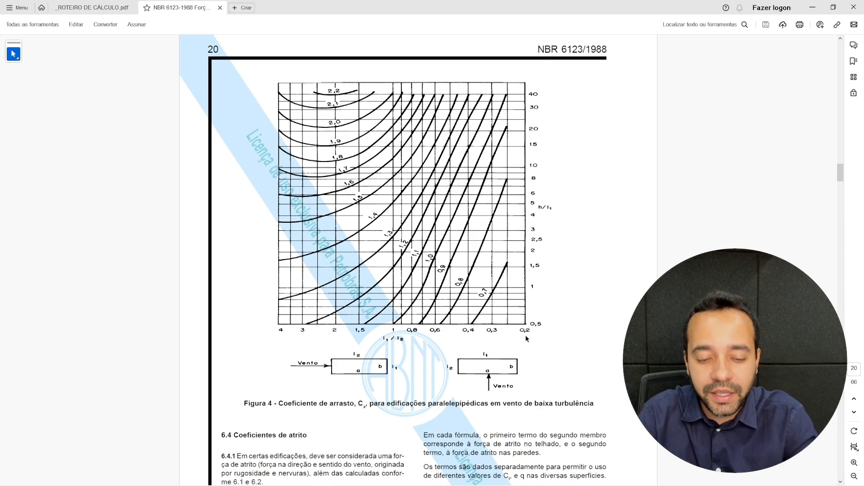
{"action": "scroll", "coordinate": [525, 335], "scroll_direction": "up", "scroll_amount": 2, "text": "ctrl"}
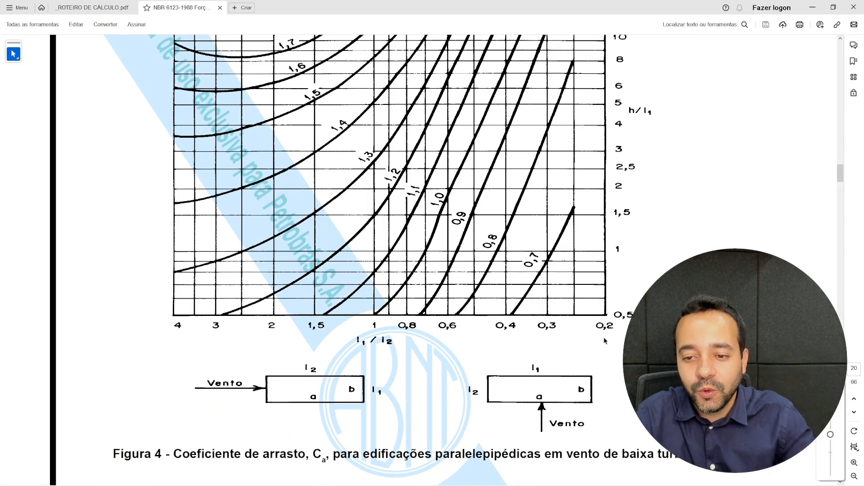
{"action": "scroll", "coordinate": [606, 338], "scroll_direction": "down", "scroll_amount": 1}
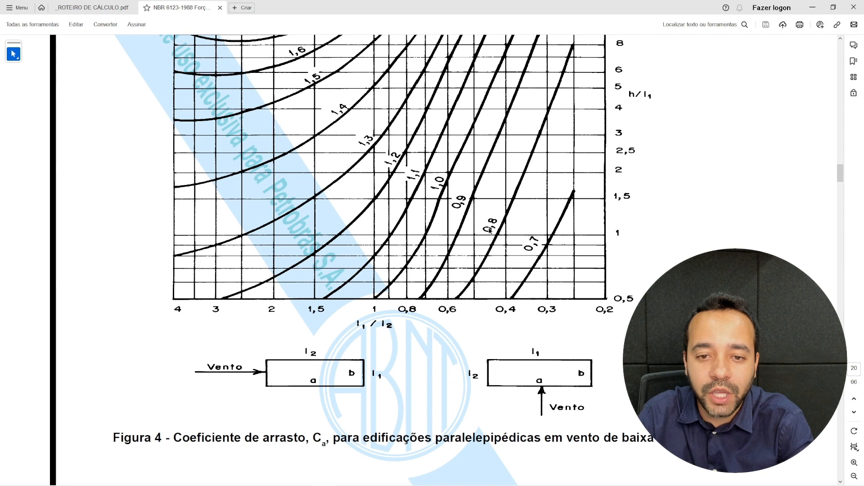
{"action": "scroll", "coordinate": [593, 336], "scroll_direction": "down", "scroll_amount": 1}
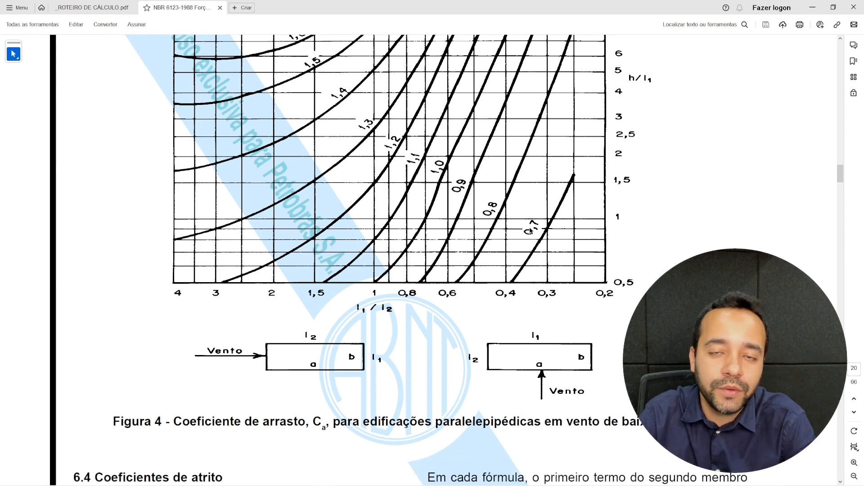
{"action": "scroll", "coordinate": [612, 287], "scroll_direction": "up", "scroll_amount": 5}
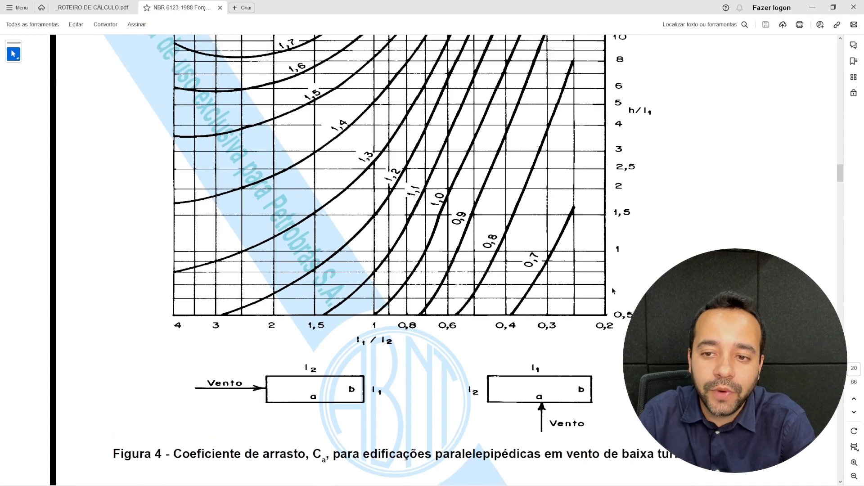
{"action": "scroll", "coordinate": [612, 321], "scroll_direction": "up", "scroll_amount": 10}
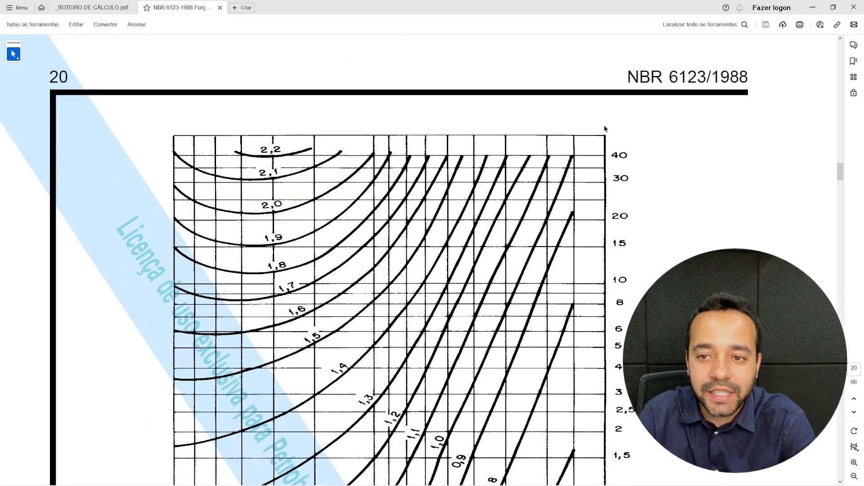
{"action": "scroll", "coordinate": [606, 132], "scroll_direction": "down", "scroll_amount": 9}
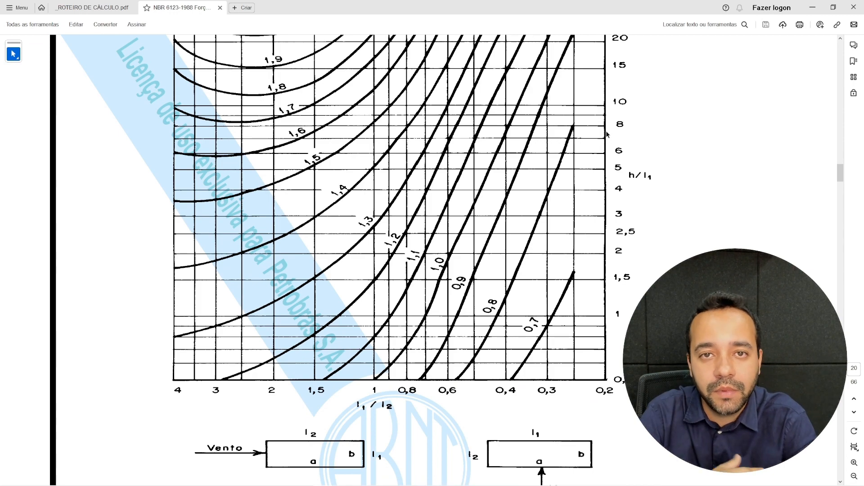
{"action": "scroll", "coordinate": [607, 135], "scroll_direction": "up", "scroll_amount": 7}
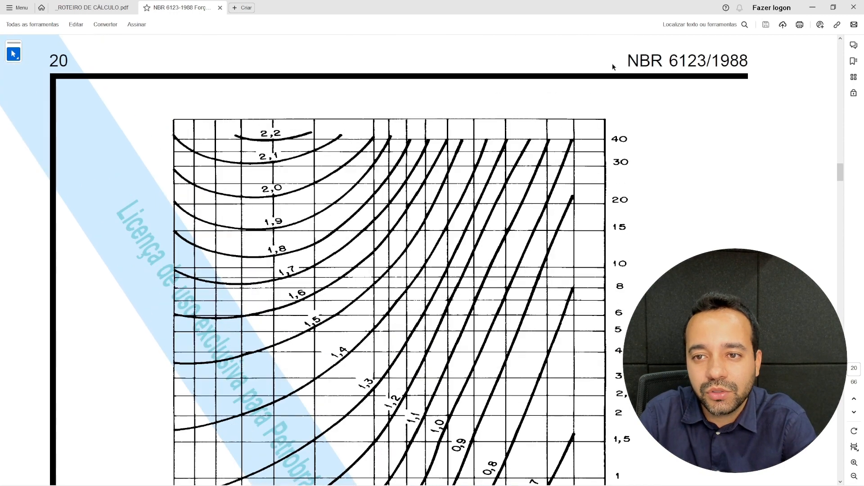
{"action": "scroll", "coordinate": [611, 108], "scroll_direction": "down", "scroll_amount": 11}
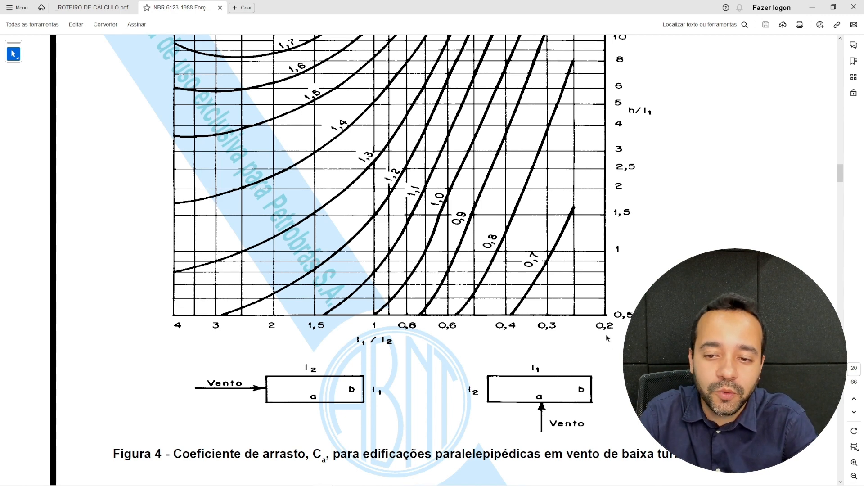
{"action": "left_click", "coordinate": [87, 8]}
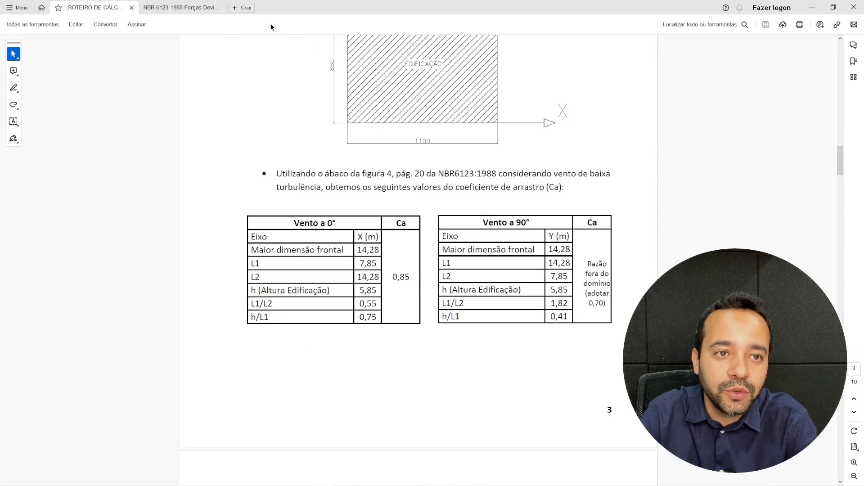
Recheck the Figure 4 abacus in the NBR 6123-1988 PDF, and switch to the TQS building data to set C.A. to 0.85 for 0° and 180°
{"action": "left_click", "coordinate": [181, 9]}
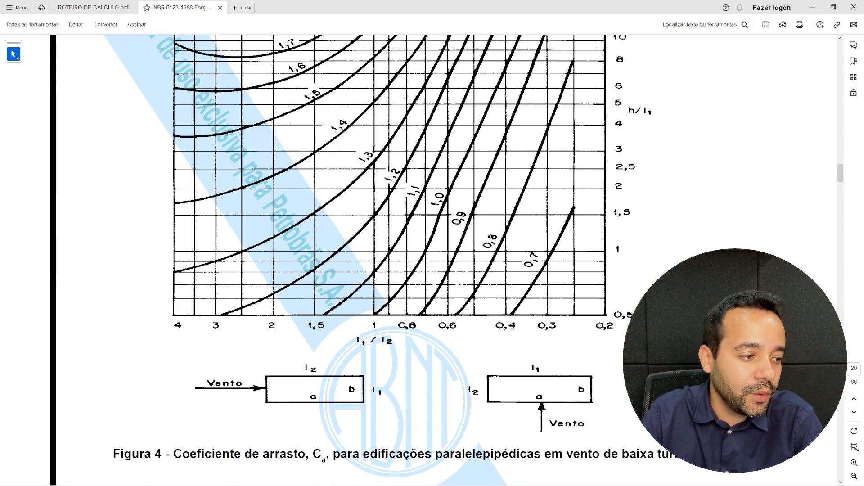
{"action": "key", "text": "alt+Tab"}
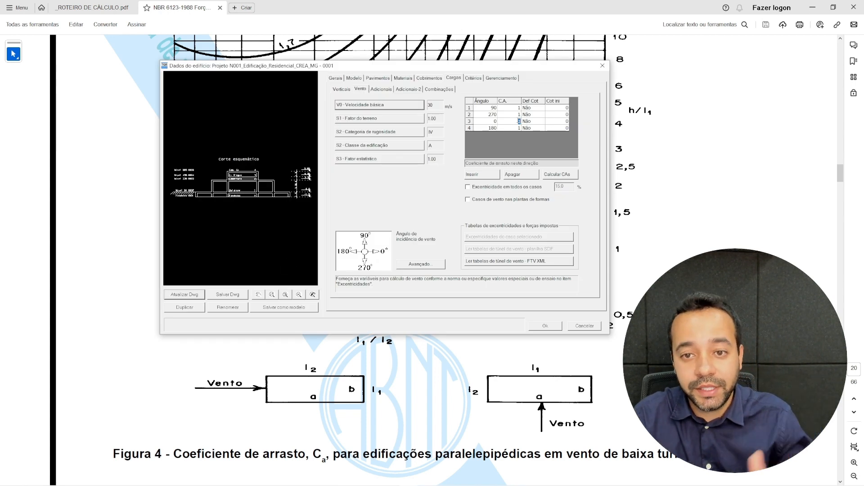
{"action": "type", "text": "0."}
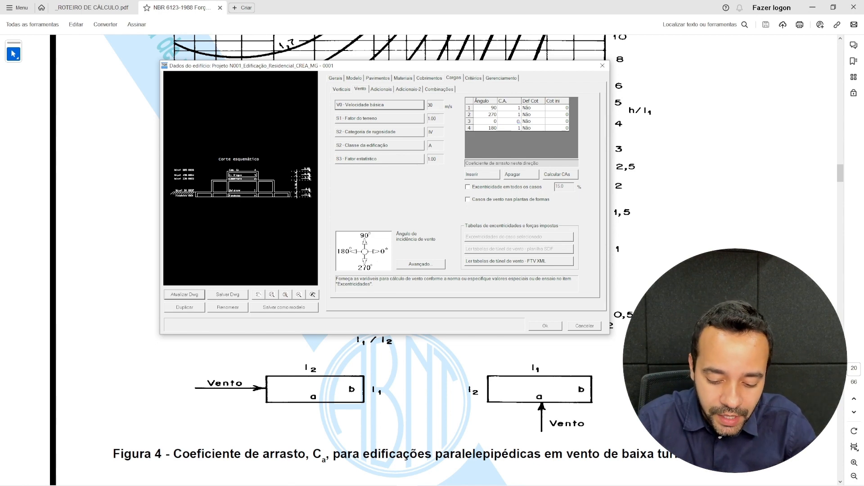
{"action": "type", "text": "85"}
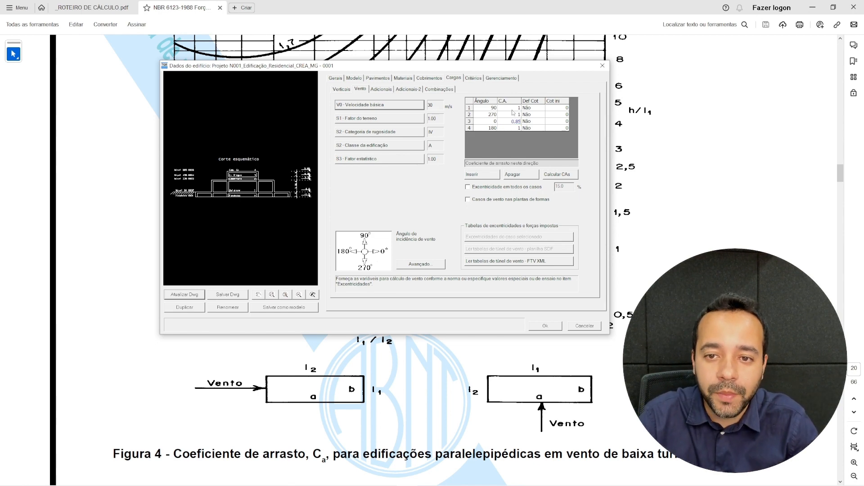
{"action": "left_click", "coordinate": [516, 128]}
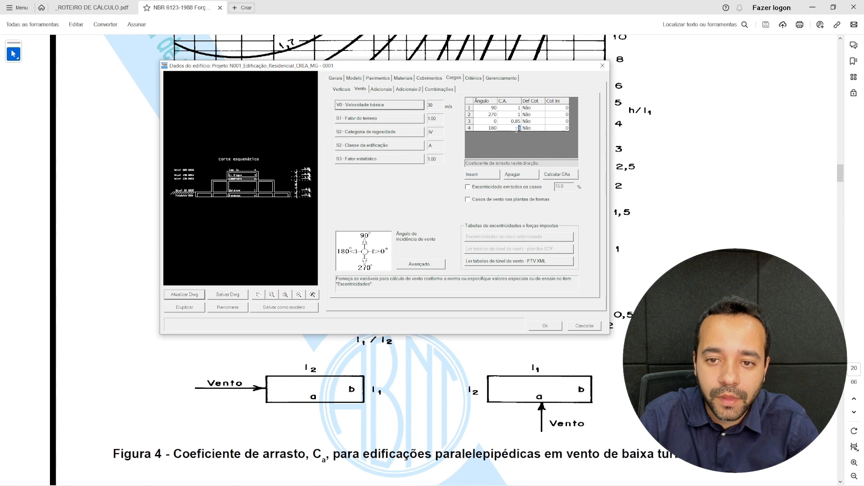
{"action": "type", "text": "0.85"}
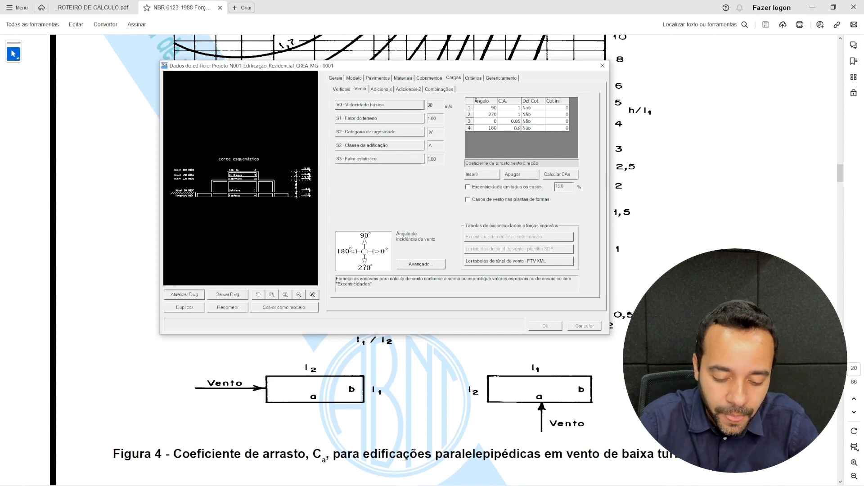
Set the drag coefficient C.A. to 0.7 for wind at 90° and 270°, and save the building data, accepting the space frame load regeneration
{"action": "left_click", "coordinate": [520, 108]}
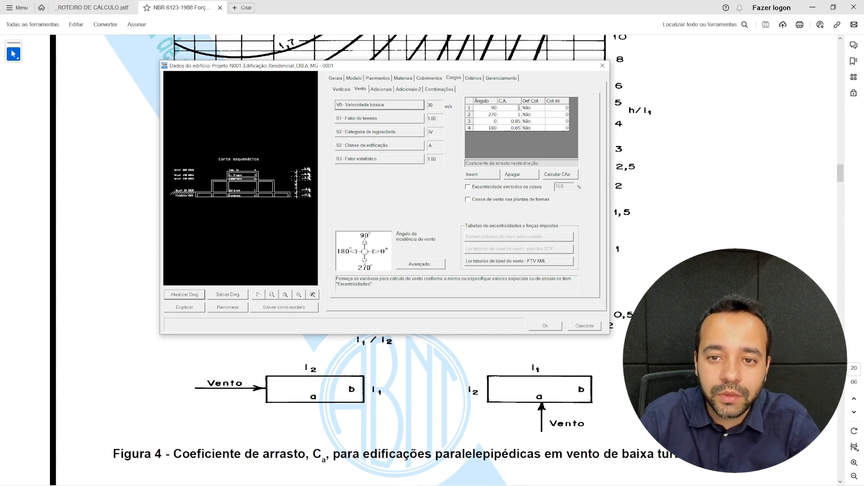
{"action": "type", "text": "0."}
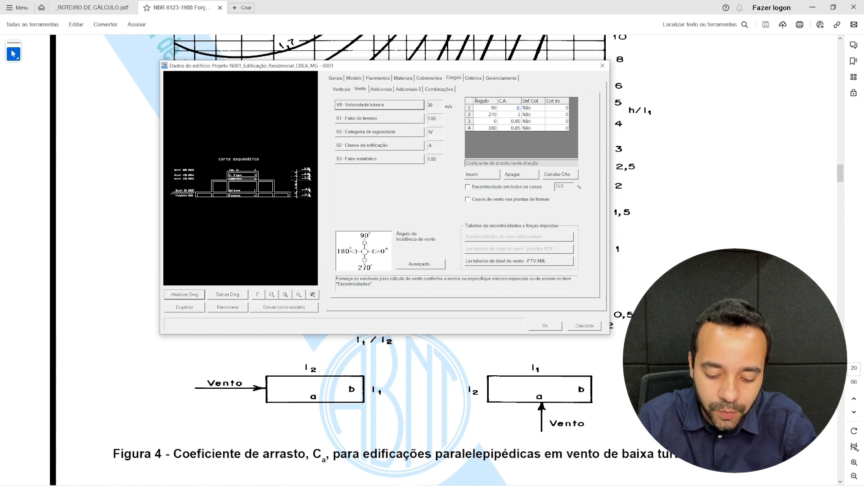
{"action": "type", "text": "7"}
{"action": "left_click", "coordinate": [519, 115]}
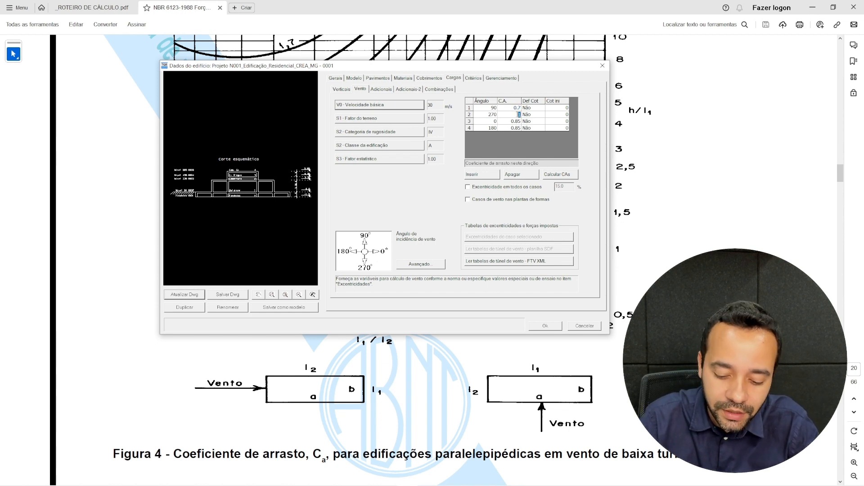
{"action": "type", "text": "0.7"}
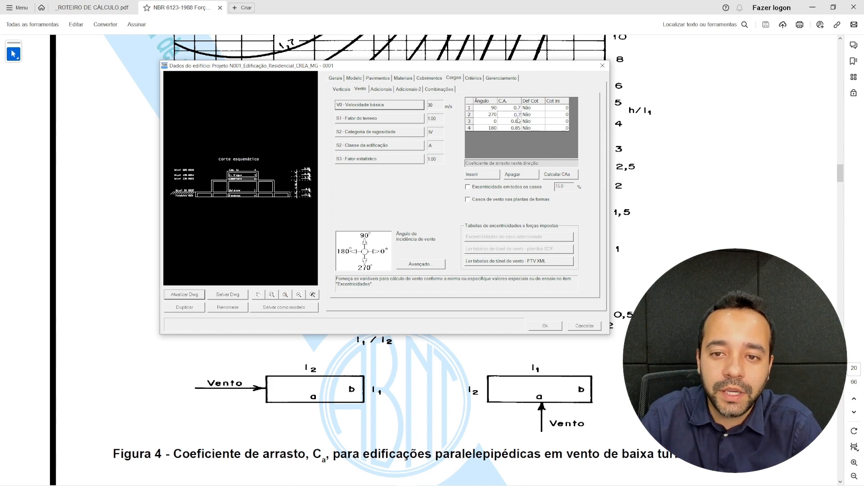
{"action": "type", "text": "6"}
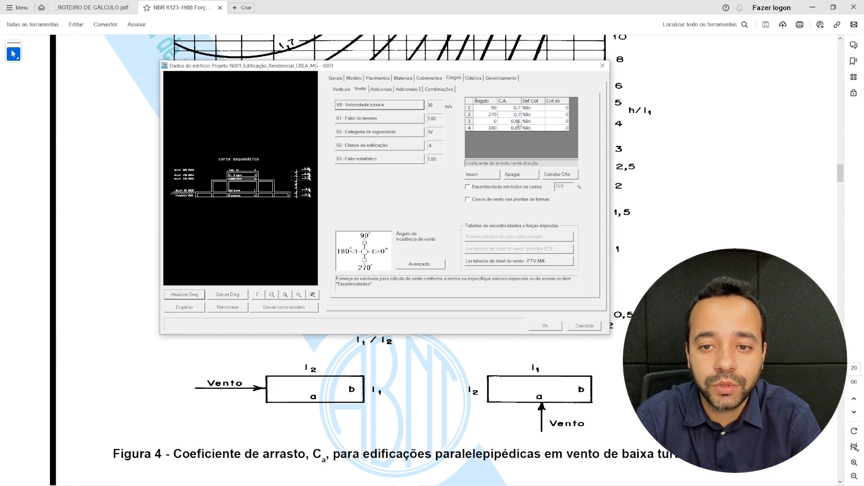
{"action": "left_click", "coordinate": [553, 326]}
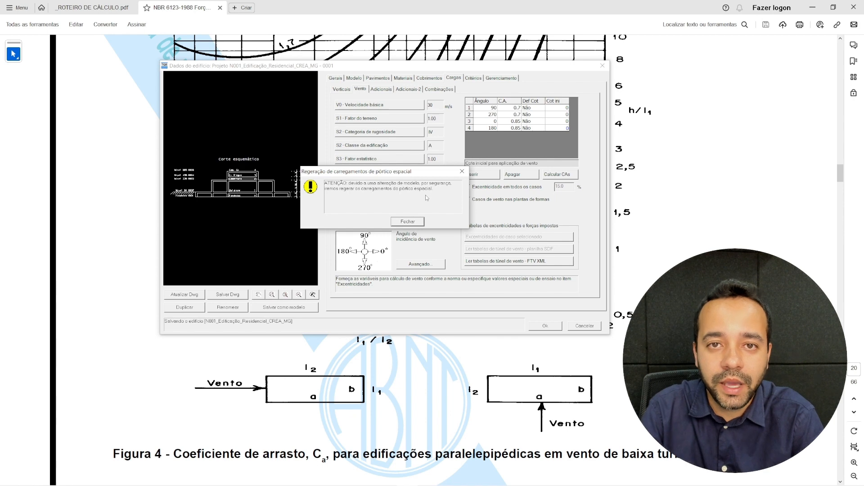
{"action": "left_click", "coordinate": [408, 223]}
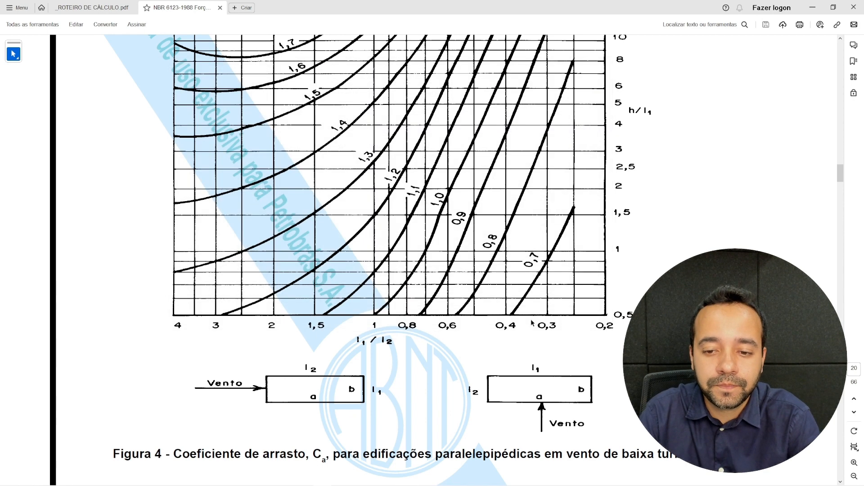